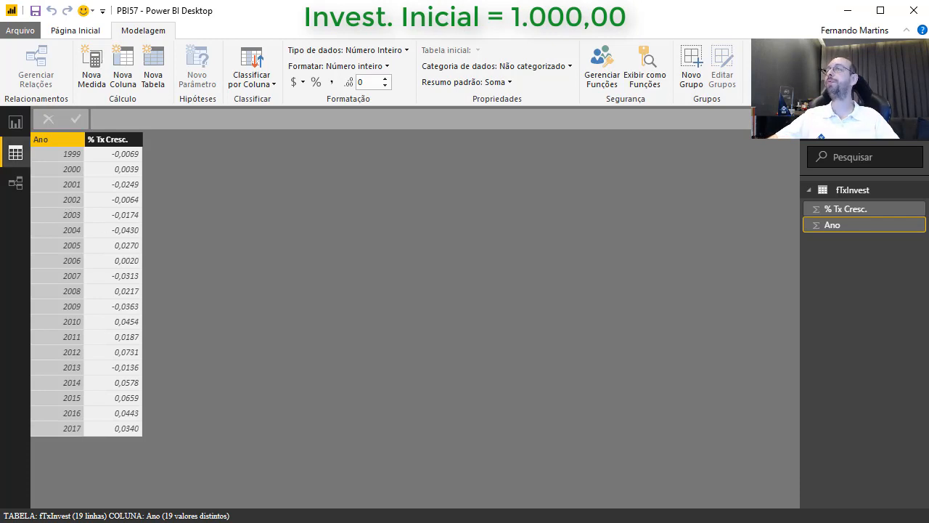
- In the report view, create a new measure in the fTxInvest table named Media Geometrica
click(15, 122)
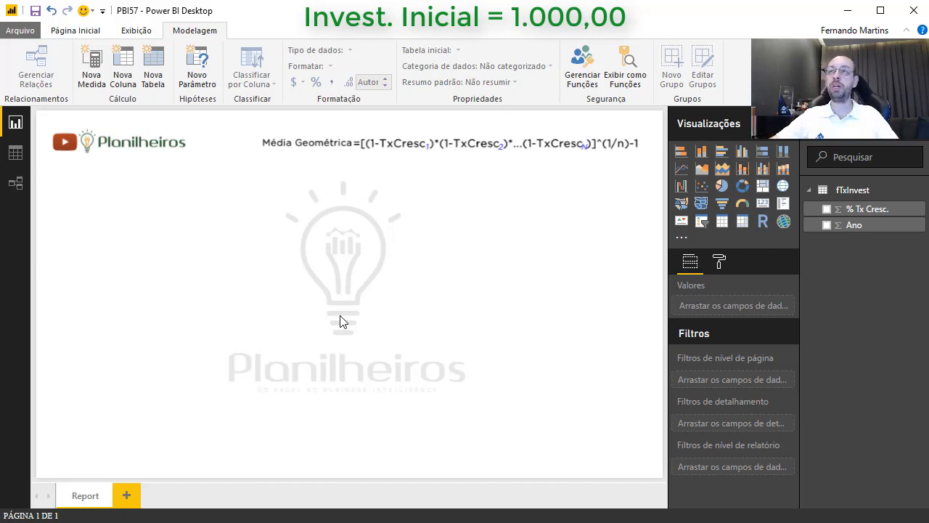
right_click(823, 194)
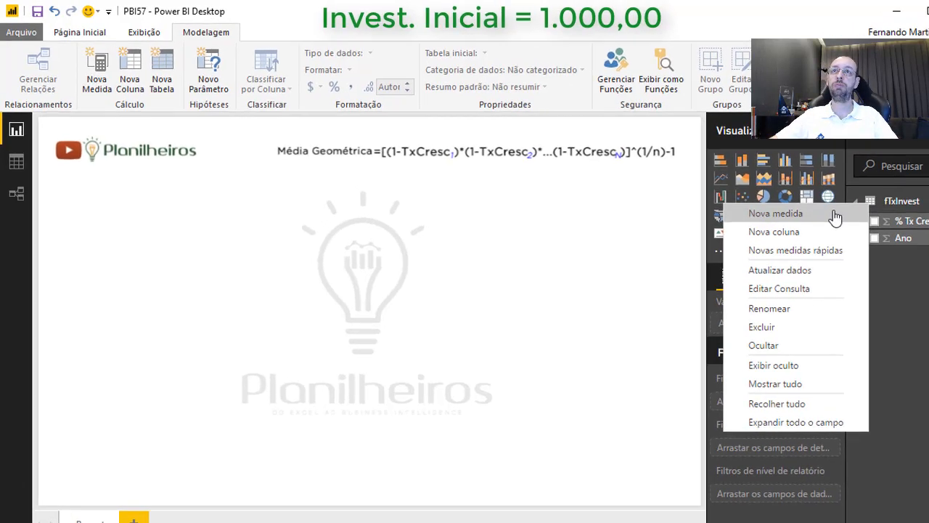
click(787, 202)
click(125, 120)
double_click(176, 171)
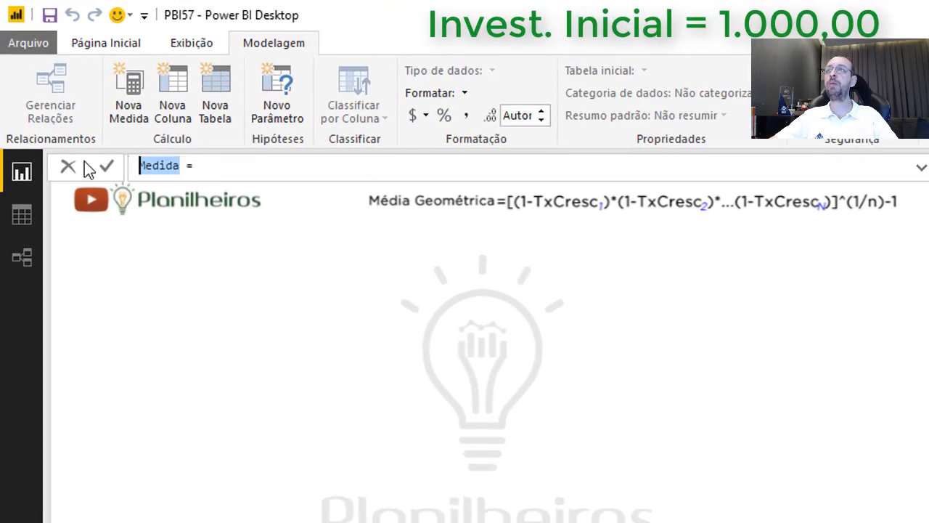
text(Media )
text(Geom)
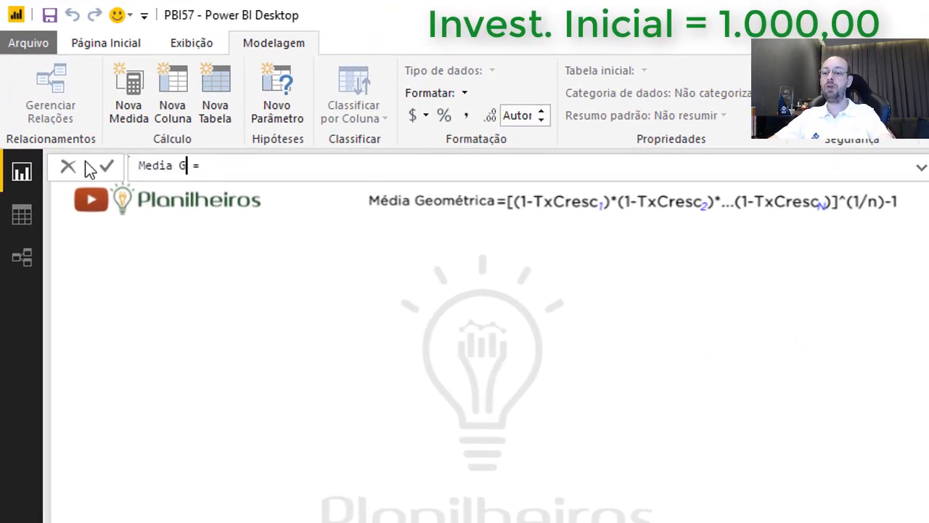
text(etrica)
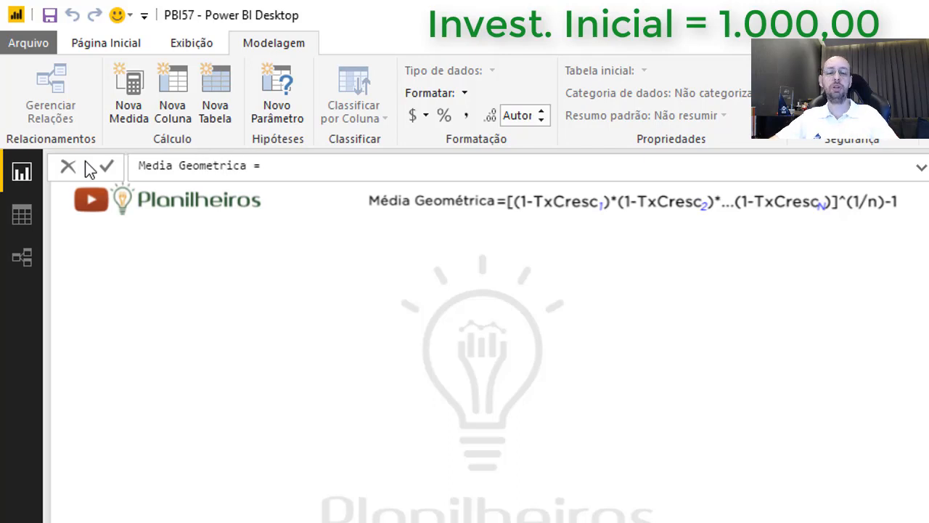
key(End)
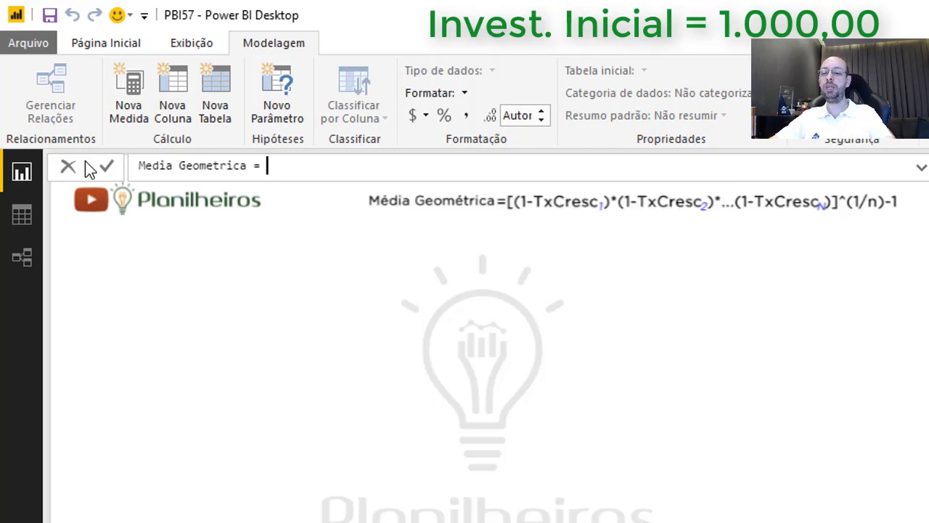
- Define the Media Geometrica measure as GEOMEANX(fTxInvest;fTxInvest[% Tx Cresc.]) and commit it
text(geom)
key(Down)
key(Tab)
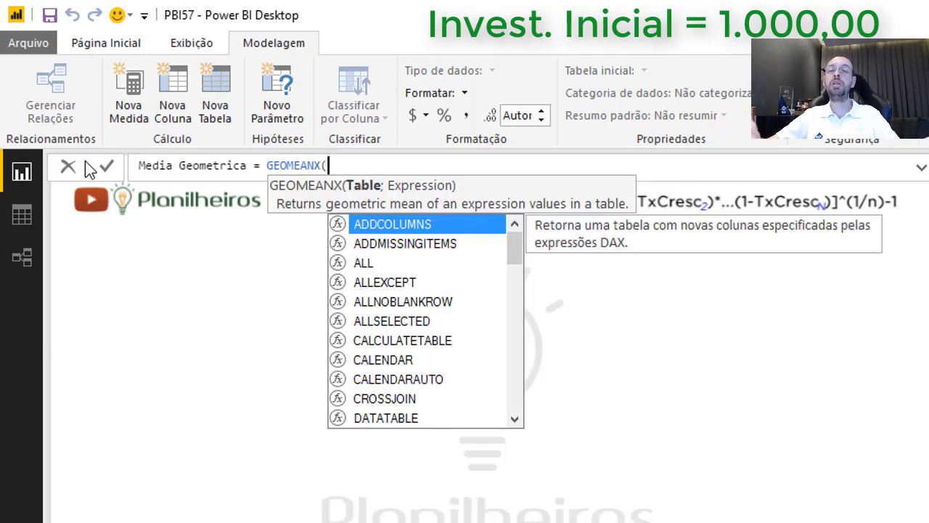
text(fTxInvest)
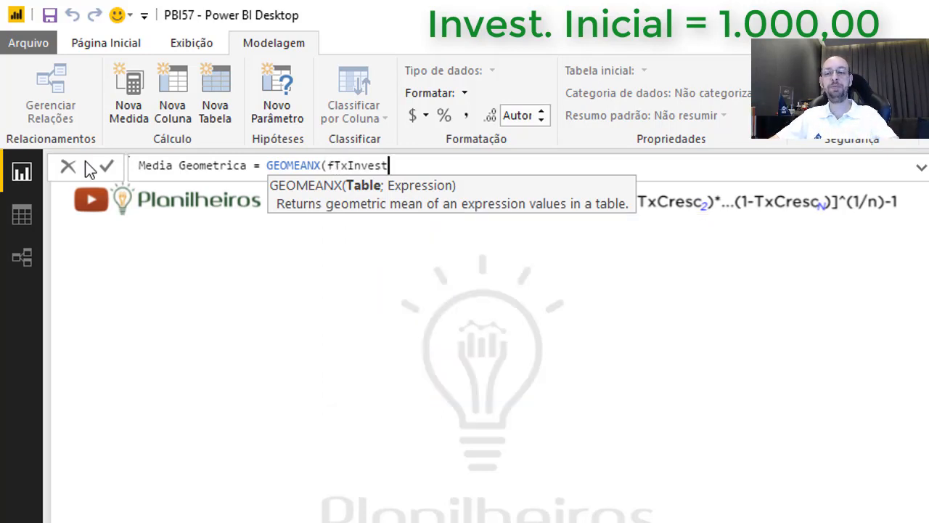
text(;)
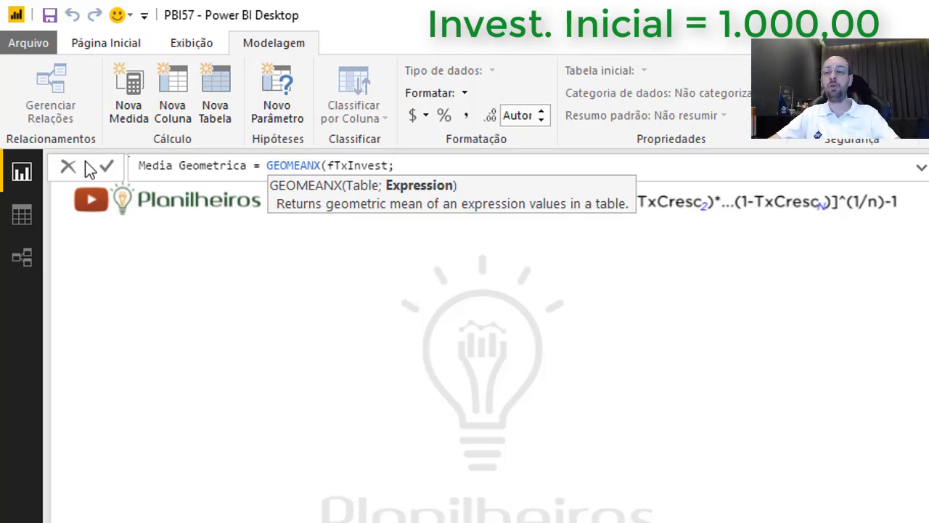
text(tx)
key(Down)
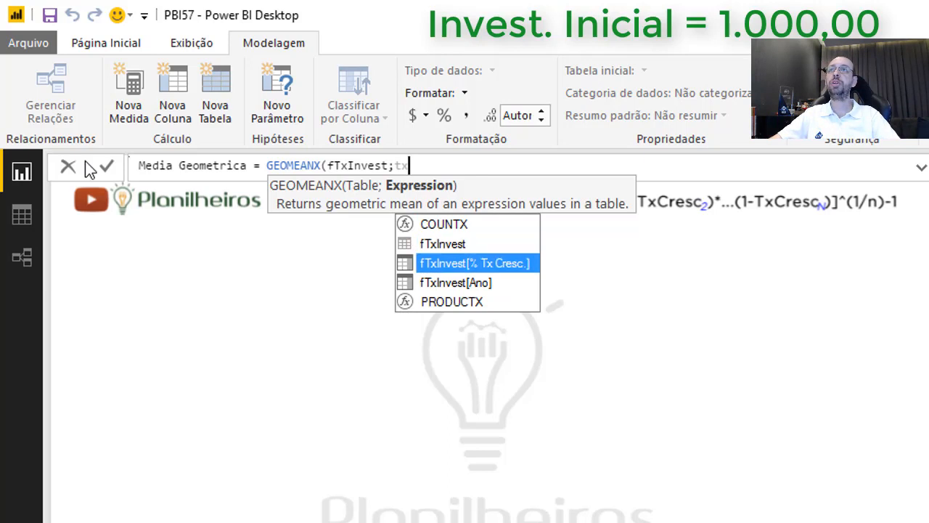
key(Tab)
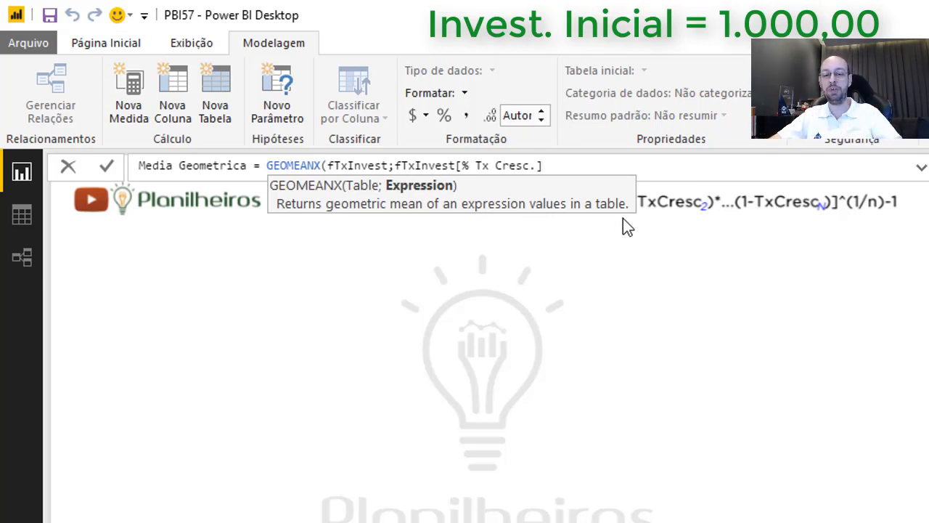
key(Return)
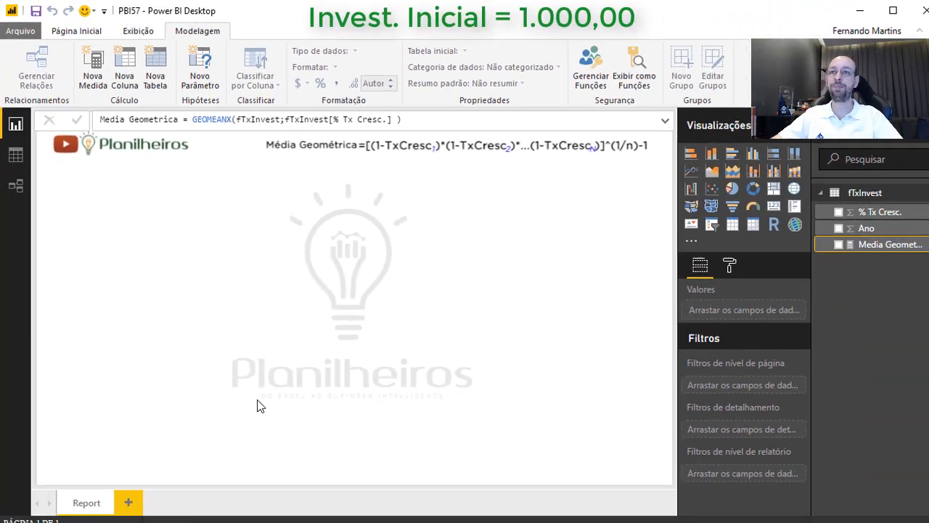
click(329, 512)
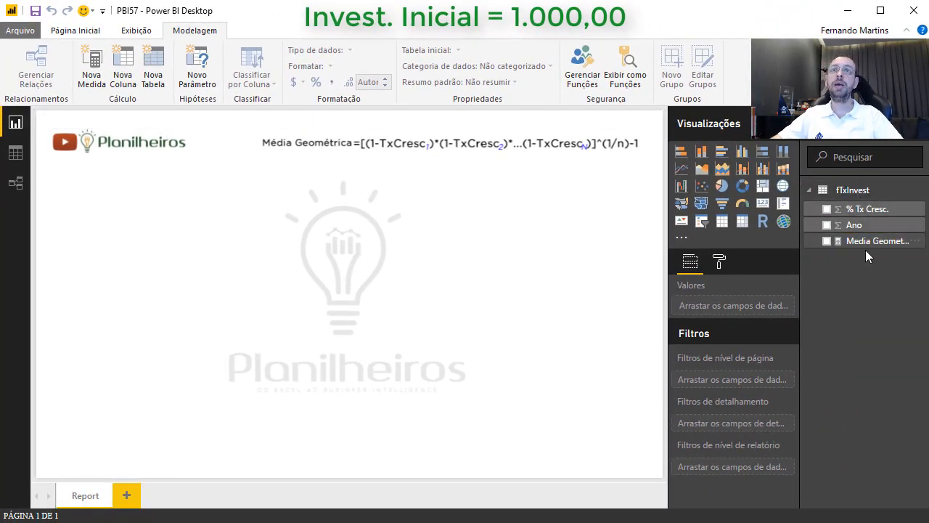
- Build a table visual with Ano and % Tx Cresc., setting Ano to Não resumir so each year is listed
drag(855, 227, 218, 256)
click(721, 222)
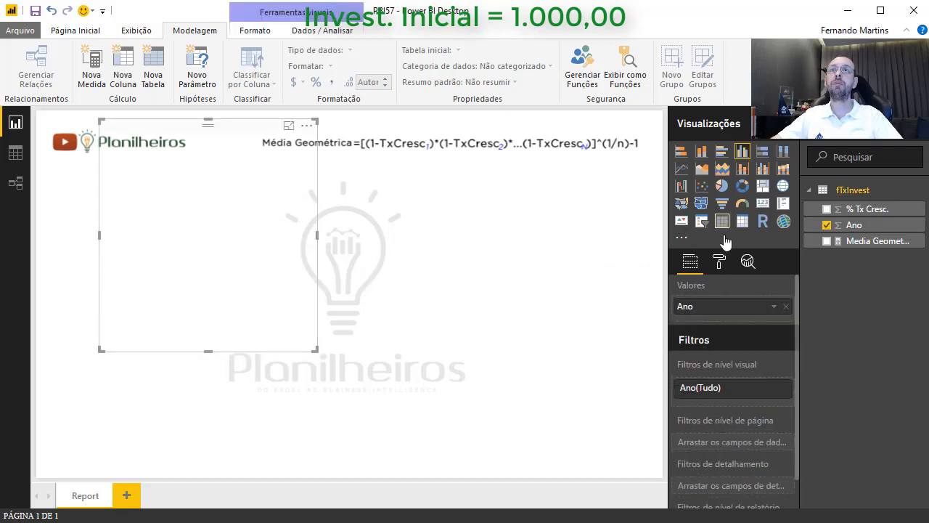
drag(875, 209, 247, 207)
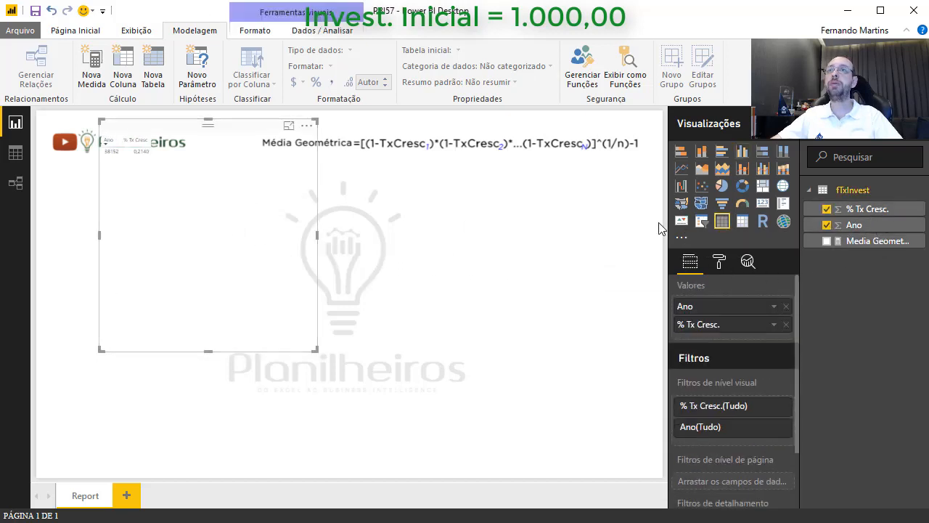
click(774, 324)
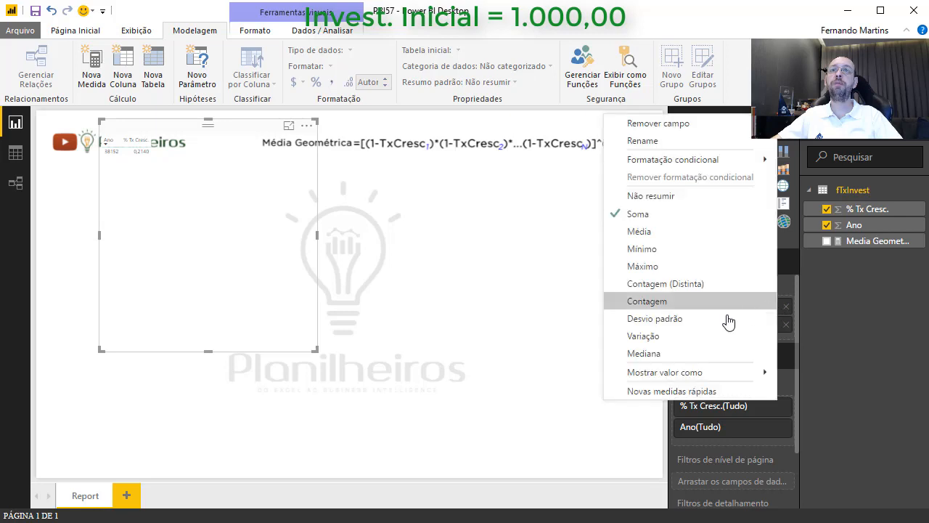
click(668, 196)
- Place the table below the Planilheiros logo, extend it toward the page's lower edge, and set its grid text size to 13
drag(151, 127, 72, 174)
drag(145, 398, 142, 453)
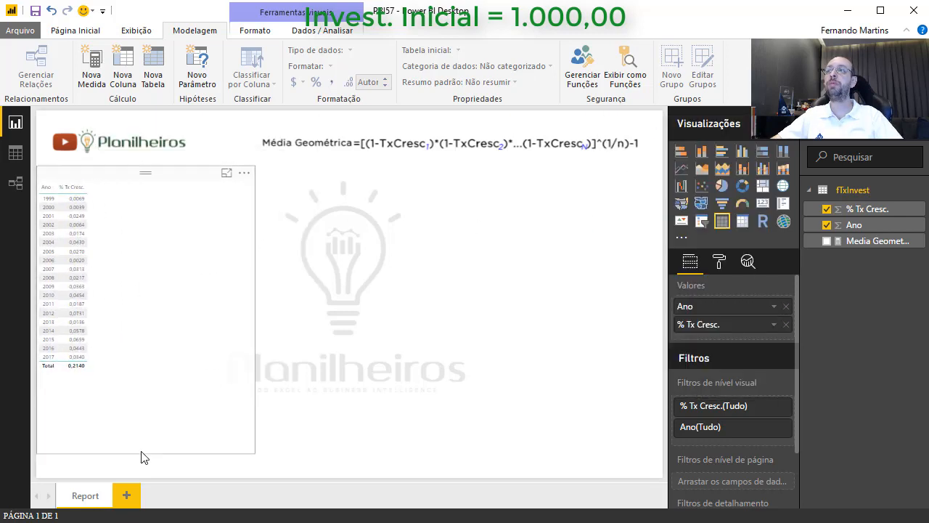
click(719, 262)
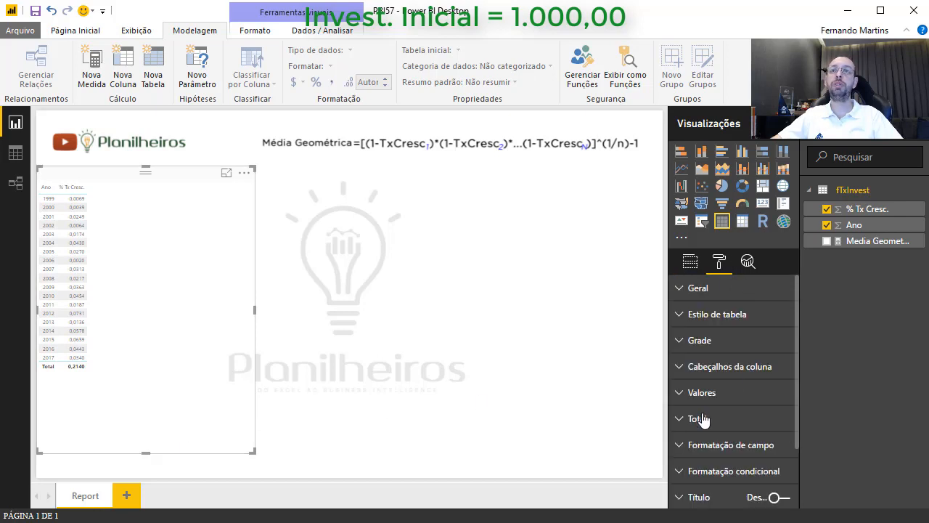
click(701, 340)
scroll(752, 417, down, 5)
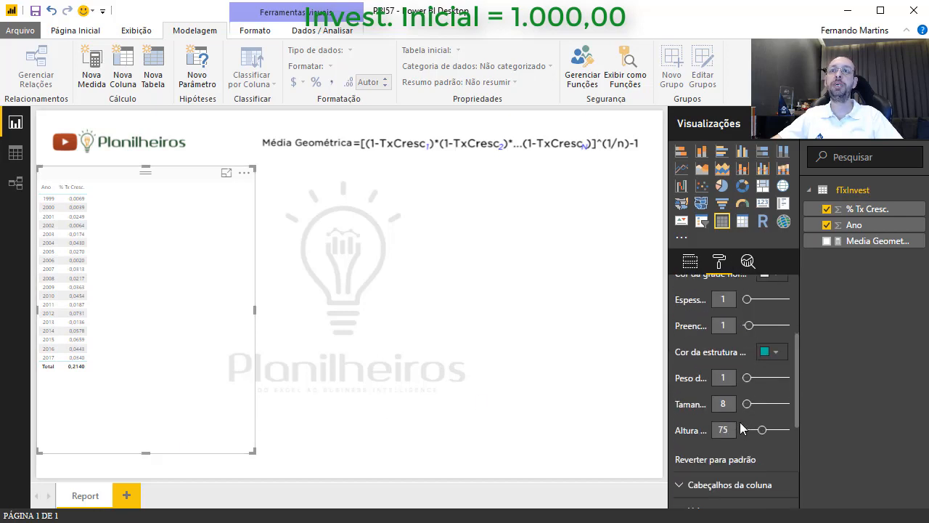
drag(748, 333, 754, 333)
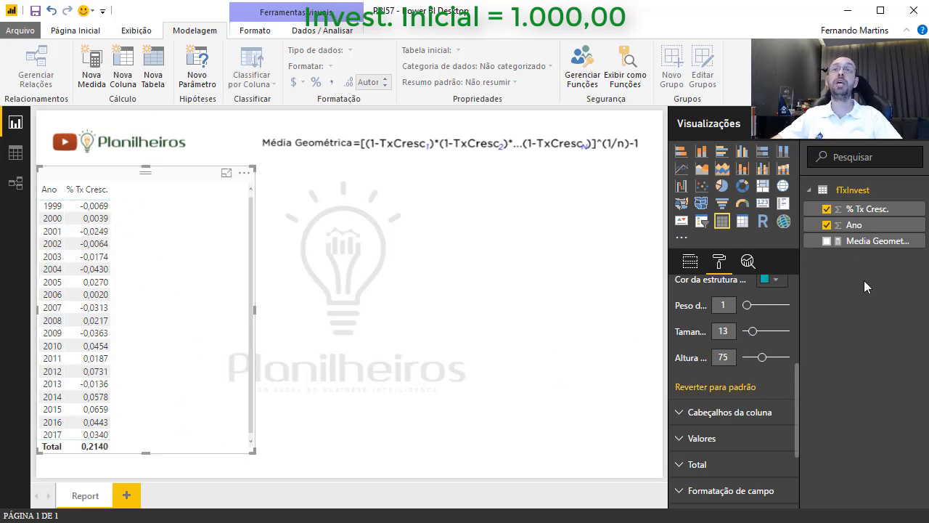
- Add the Media Geometrica measure to the table and format it with 4 decimal places
drag(868, 247, 186, 245)
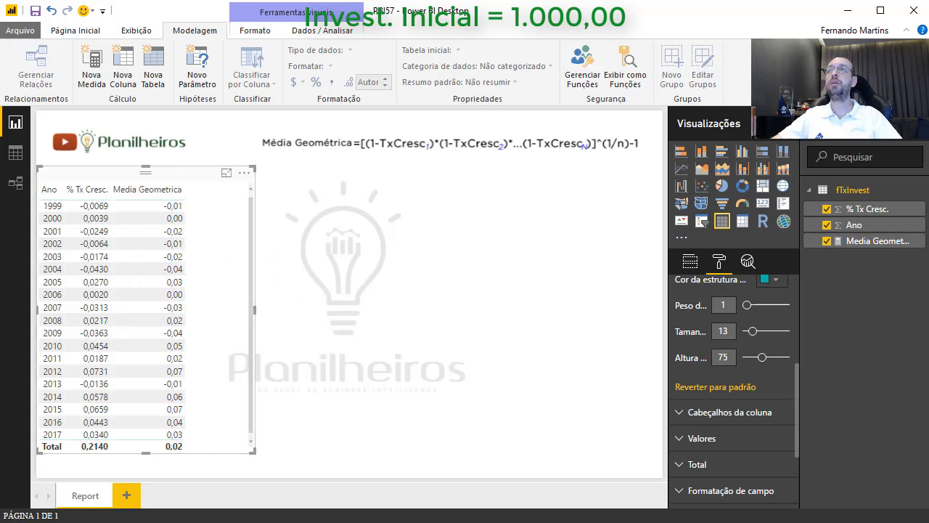
click(866, 245)
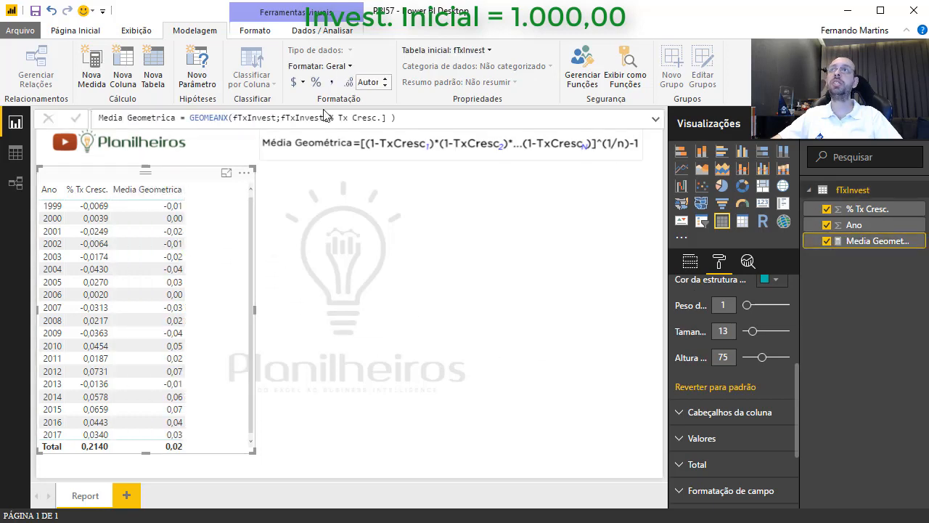
click(367, 82)
text(4)
key(Return)
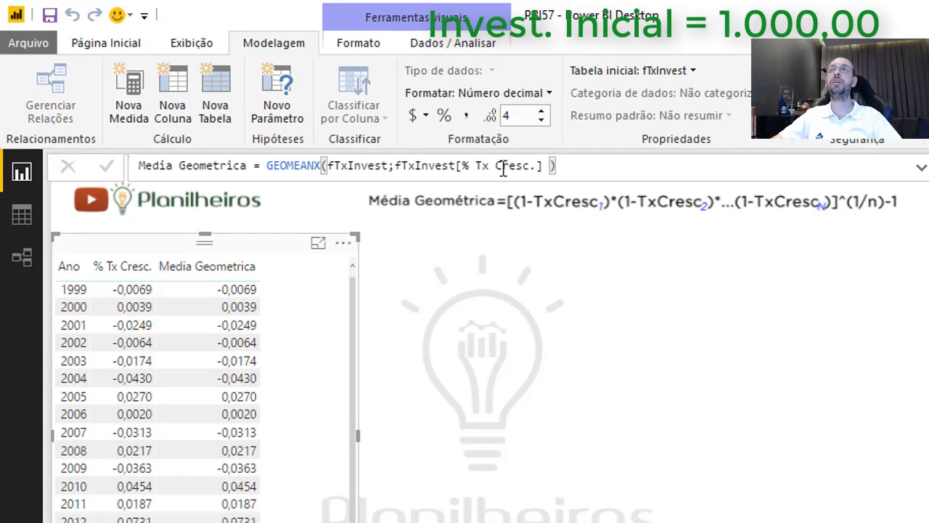
- Add +1 after fTxInvest[% Tx Cresc.] inside the GEOMEANX expression of Media Geometrica and commit the formula
click(547, 164)
text(+1)
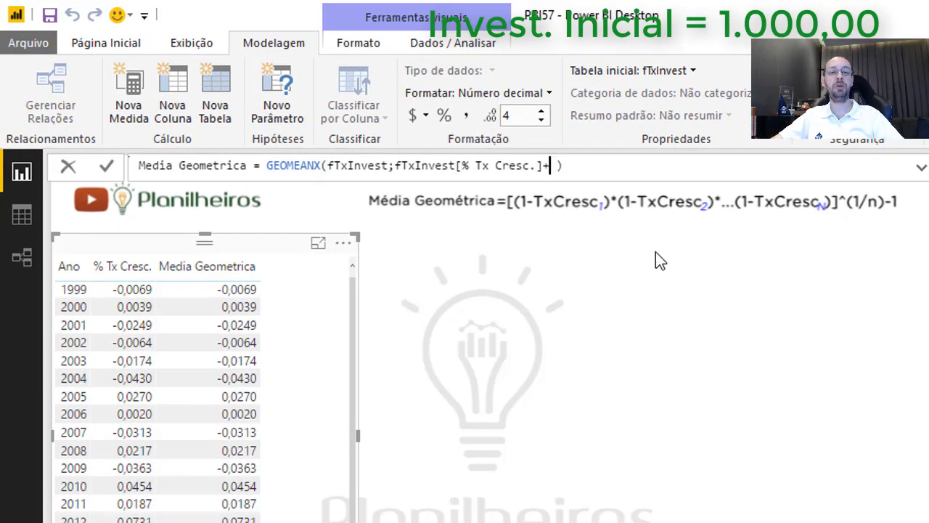
key(Return)
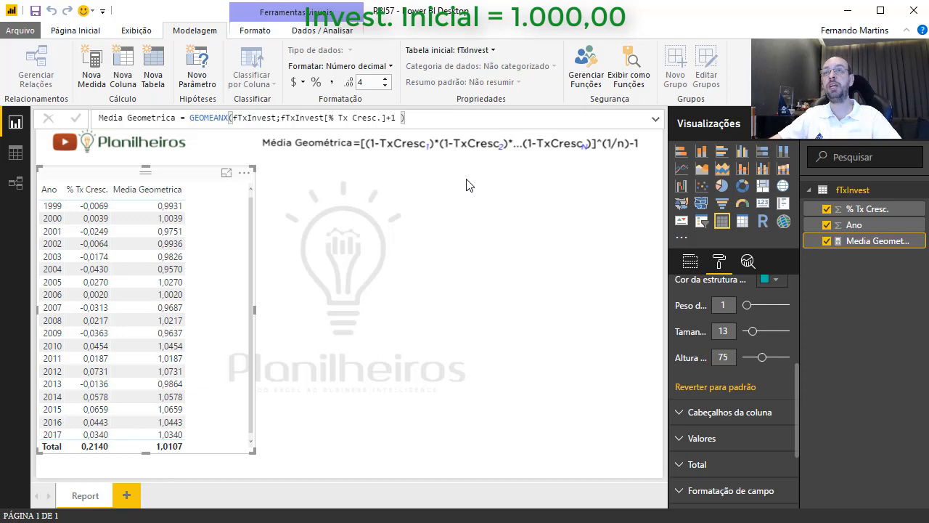
- Create a second measure in fTxInvest named Media Geometrica 2 and begin its formula with the POWER function
right_click(870, 189)
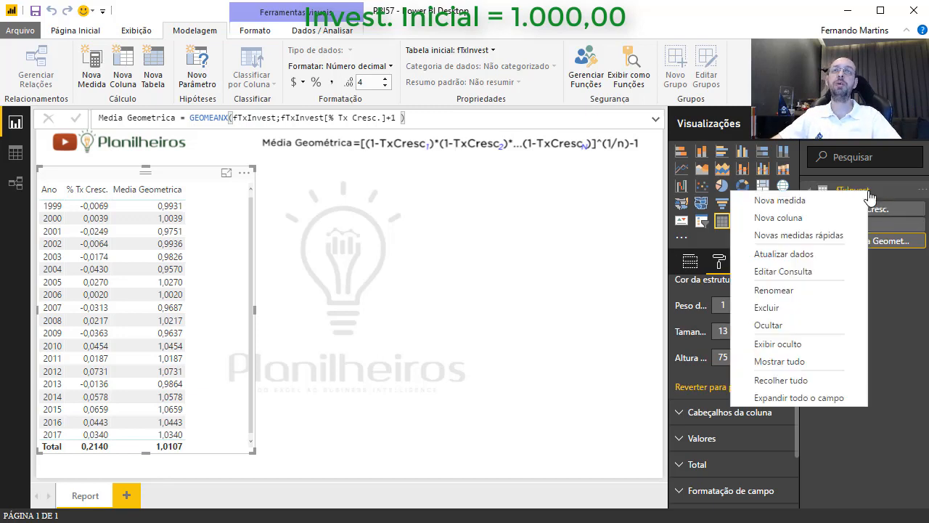
click(896, 294)
click(884, 243)
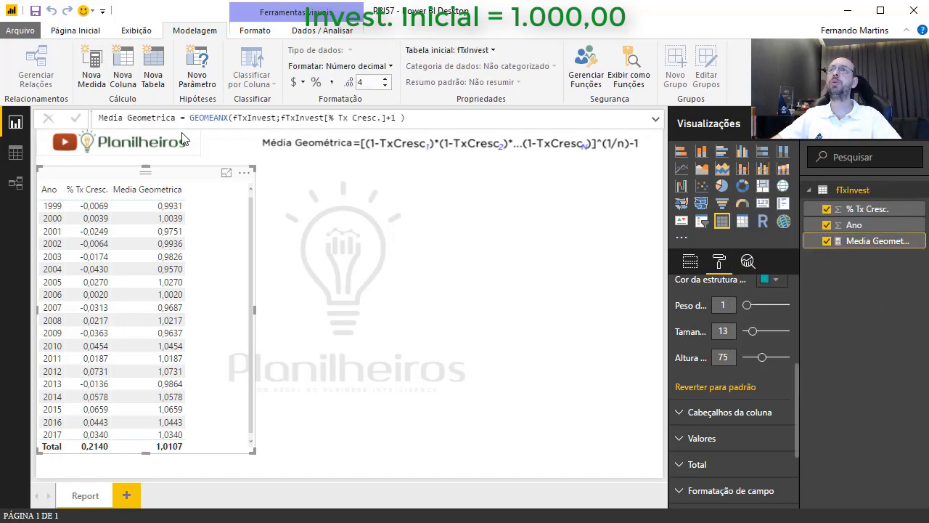
drag(177, 118, 72, 124)
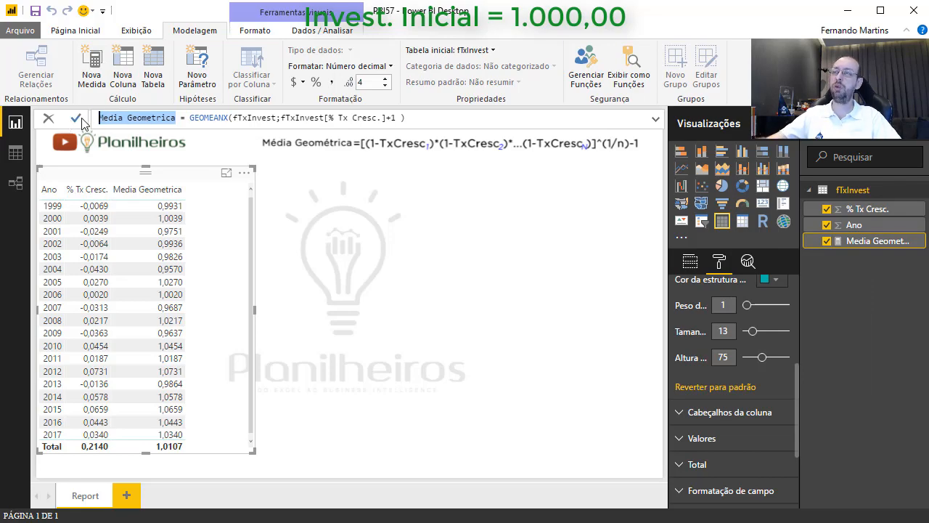
click(78, 119)
right_click(853, 190)
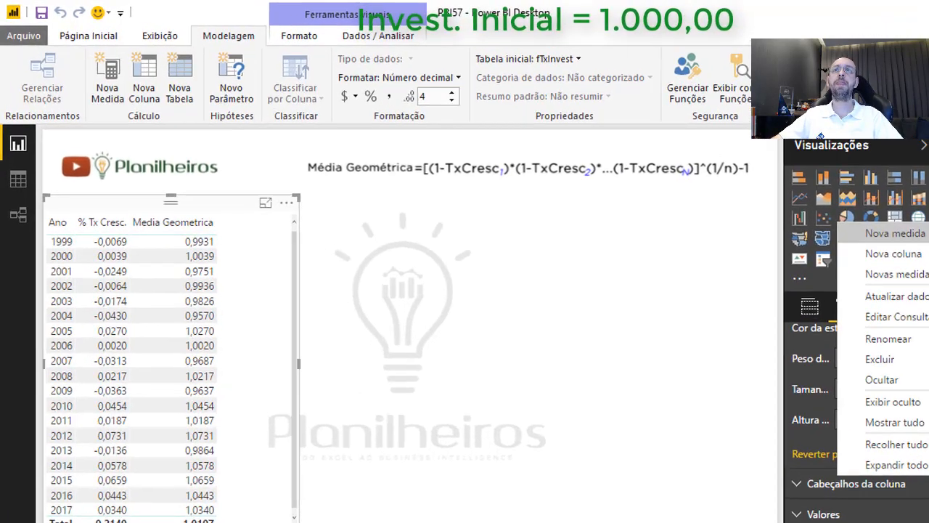
click(863, 175)
text(Media Geometrica 2)
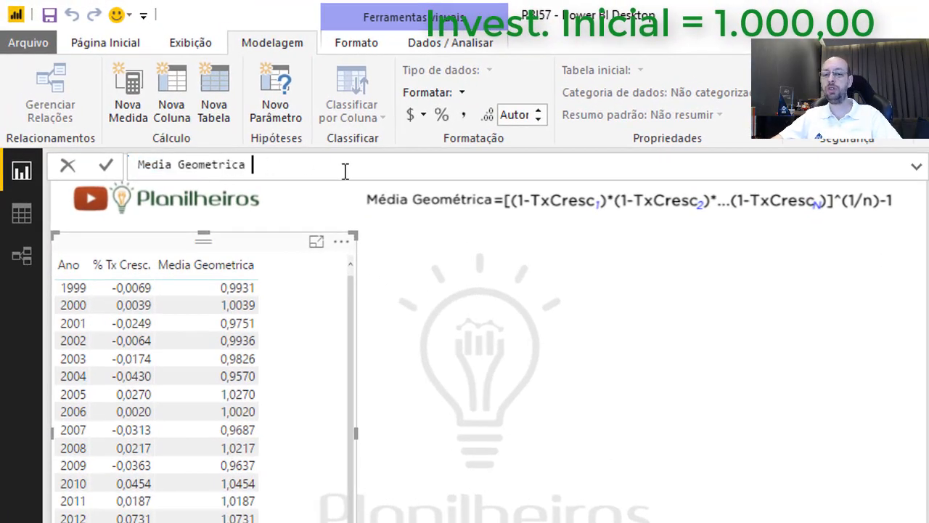
text( = )
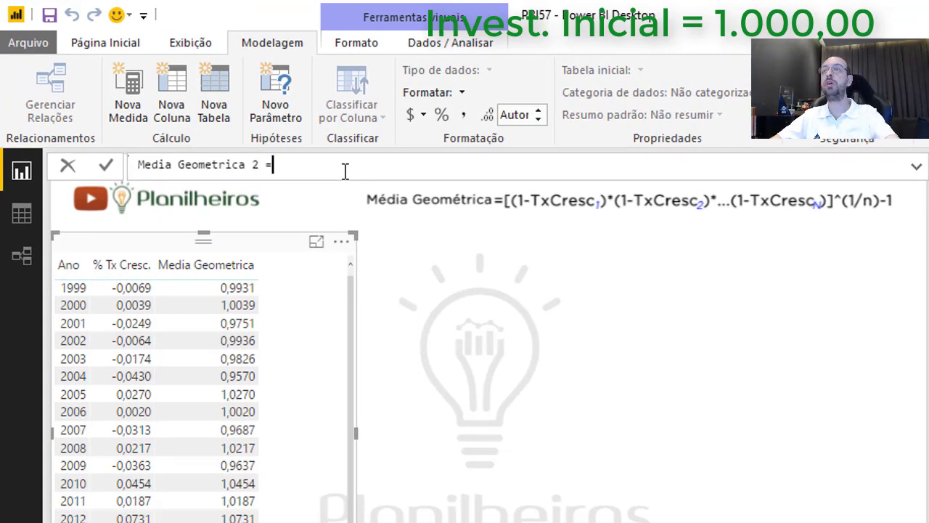
text(power()
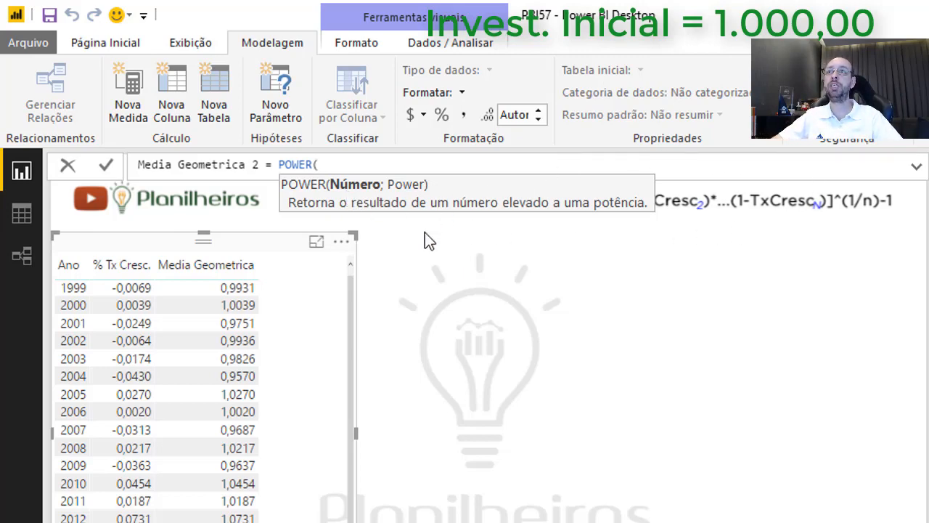
- Move the Média Geométrica equation image lower on the page, clear of the formula hints, and resume editing the POWER arguments
click(739, 207)
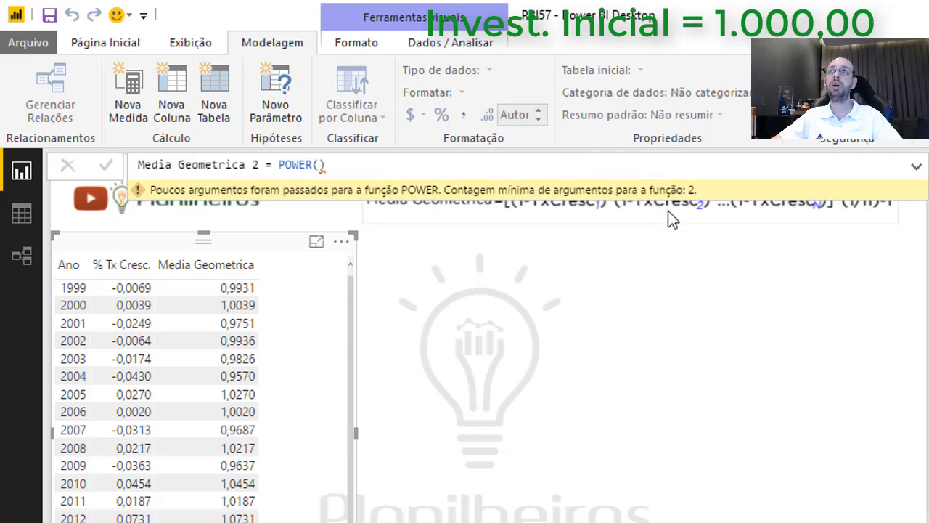
drag(511, 166, 522, 212)
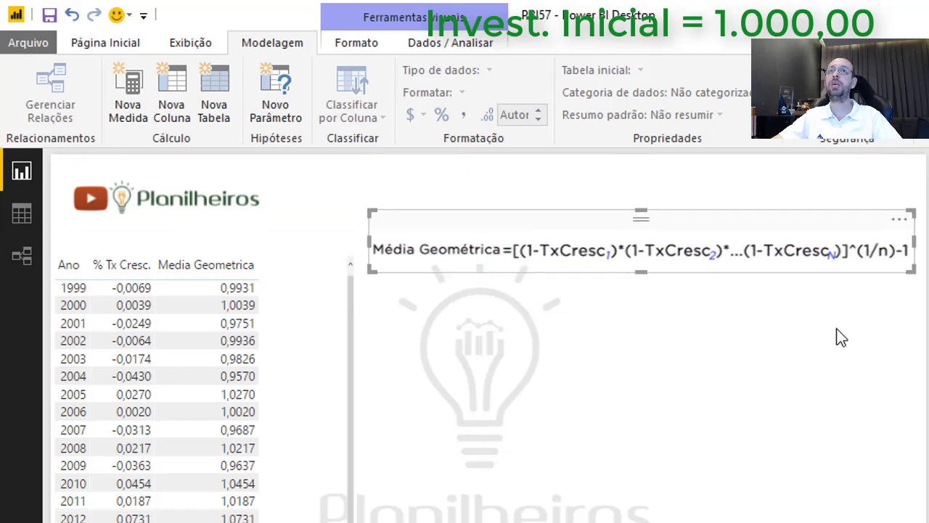
click(407, 172)
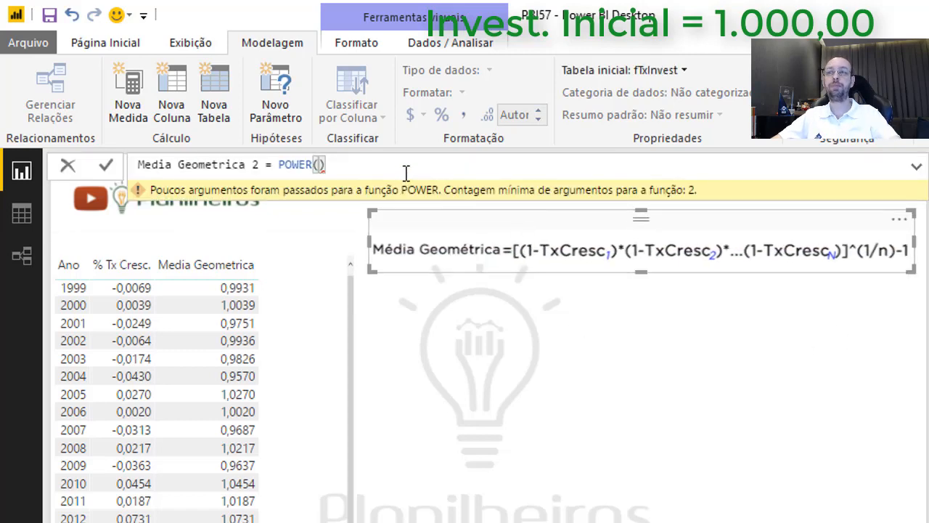
- Reopen the POWER arguments of Media Geometrica 2 and start the number argument with PRODUCTX over the fTxInvest table
key(BackSpace)
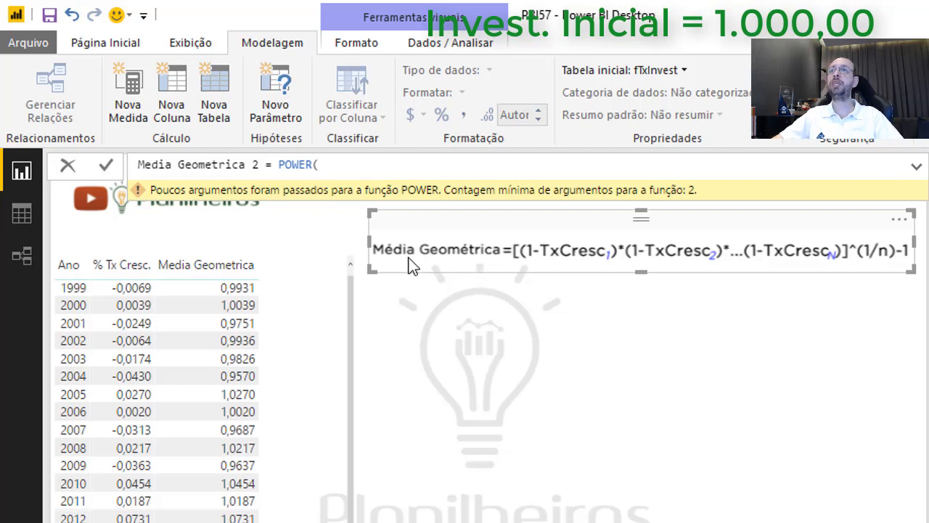
key(BackSpace)
text(()
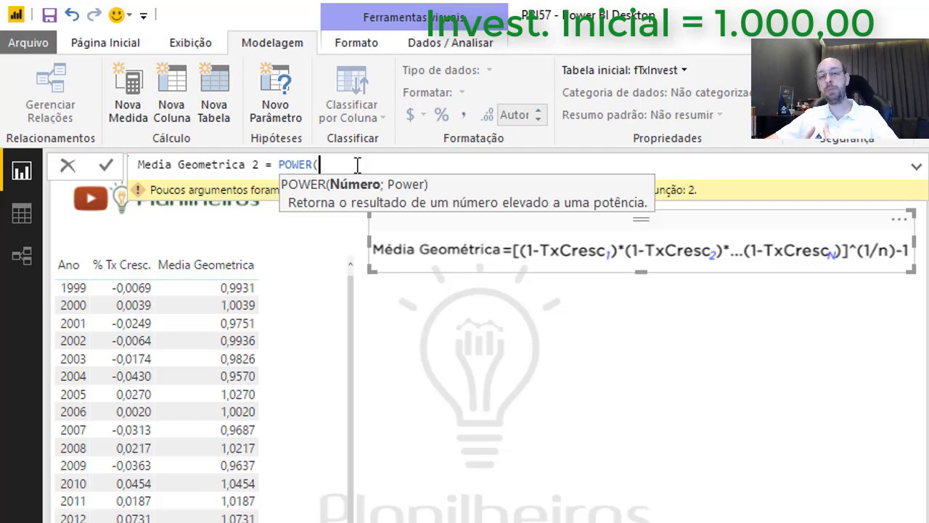
text(prod)
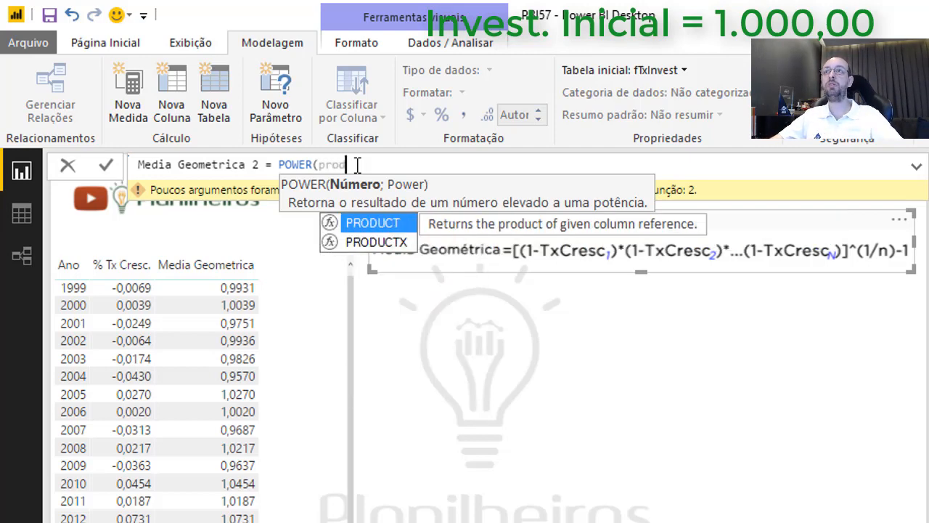
key(Down)
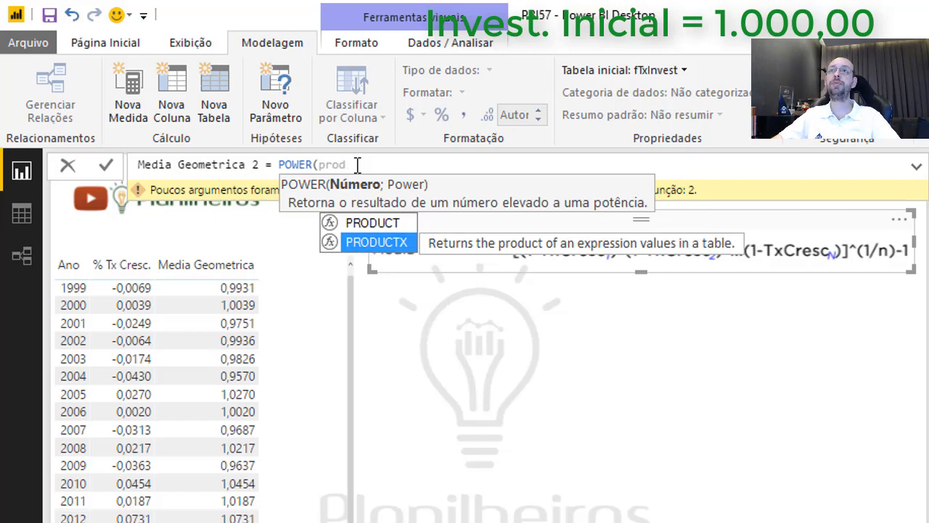
key(Tab)
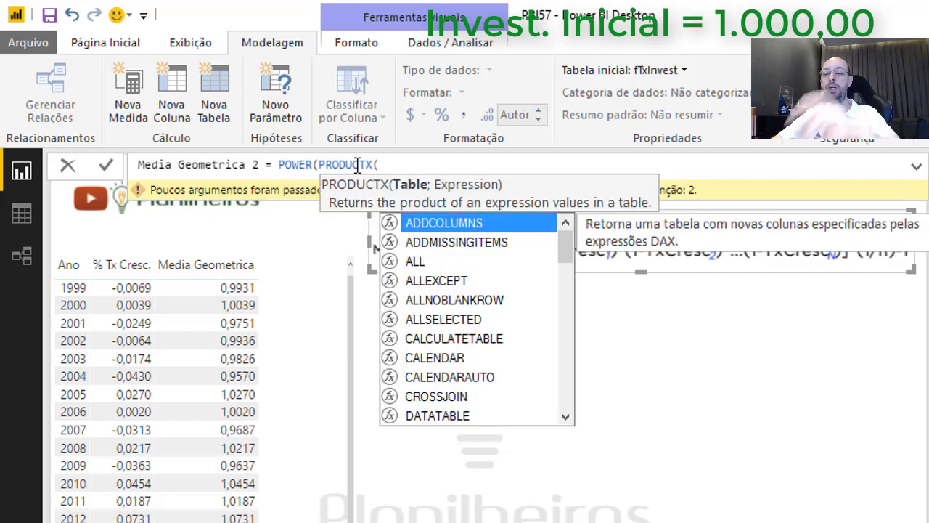
text(ft)
key(Tab)
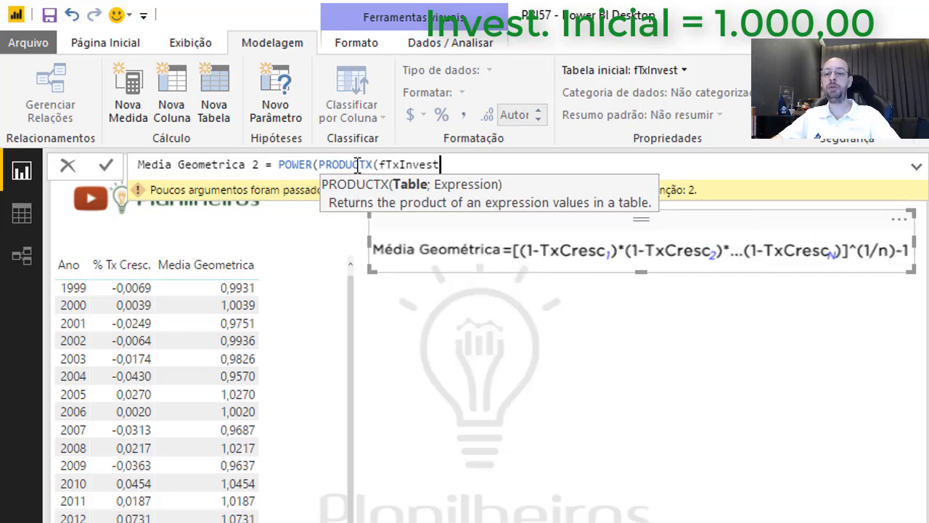
- Enter fTxInvest[% Tx Cresc.]+1 as the PRODUCTX expression, close the function and proceed to the power argument
text(;)
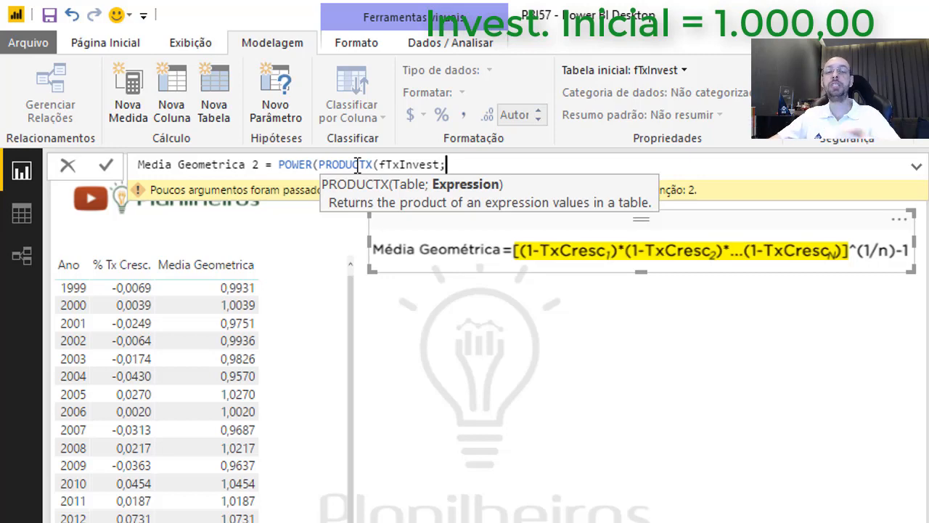
text(tx)
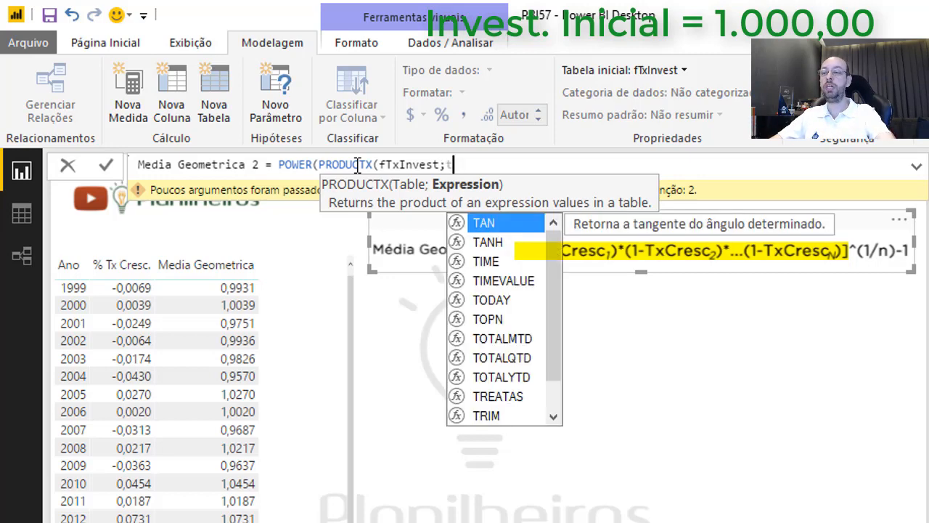
key(Down)
key(Down)
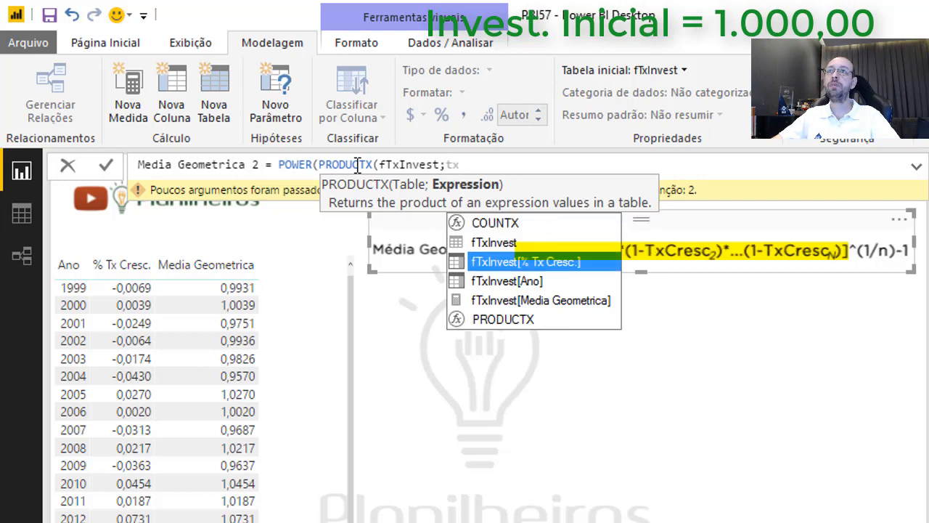
key(Tab)
text(+)
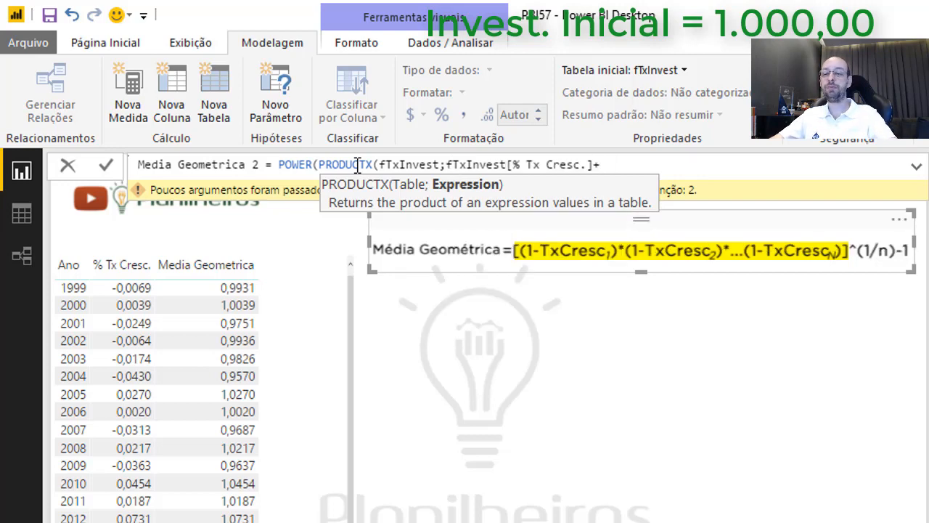
text(1))
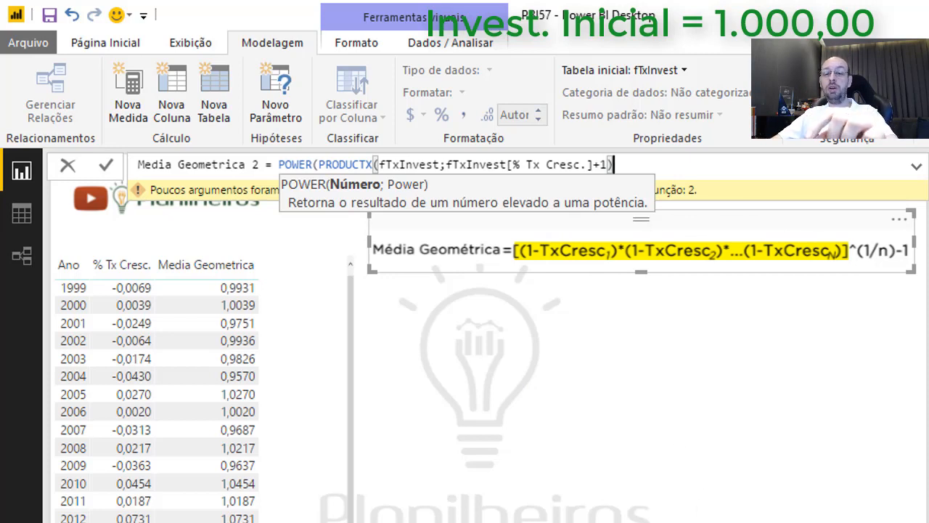
text(;)
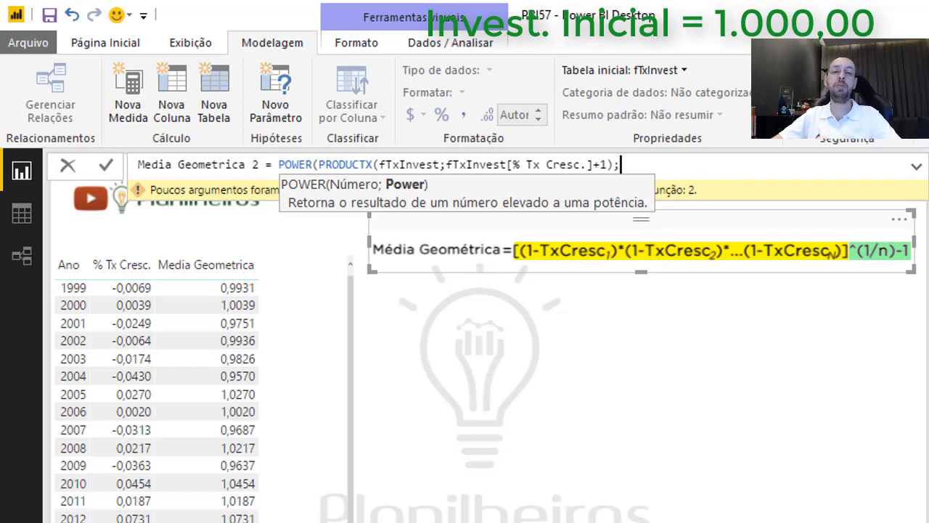
- Use COUNTROWS(fTxInvest) as the power argument of Media Geometrica 2, close POWER and commit the formula
text(count)
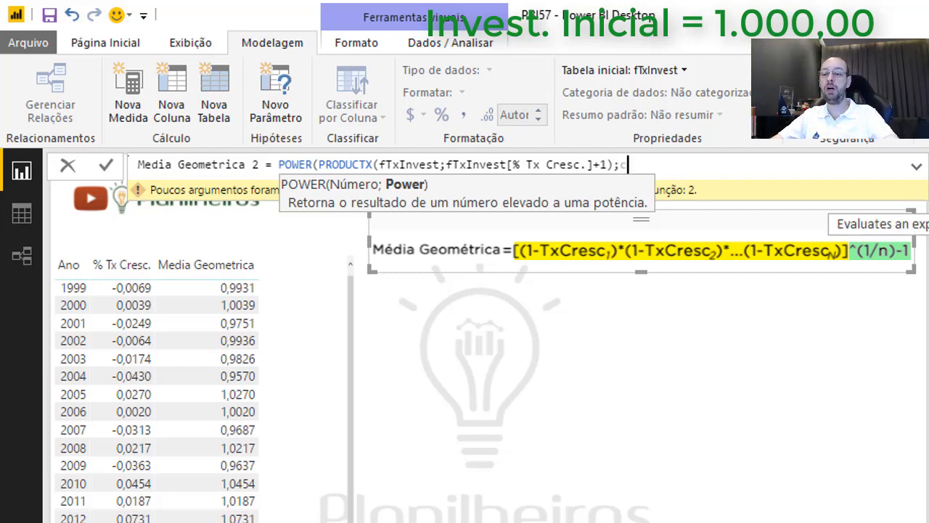
key(Down)
key(Down)
key(Down)
key(Down)
key(Tab)
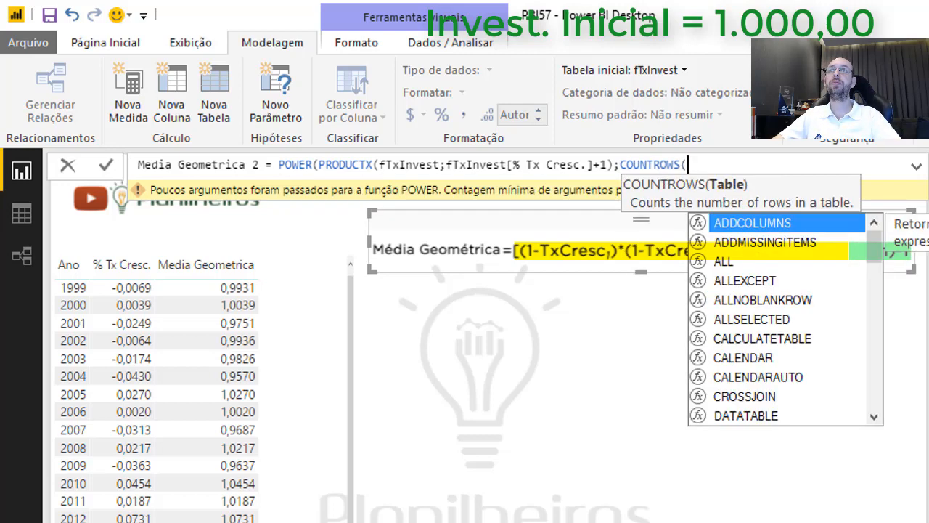
text(ft)
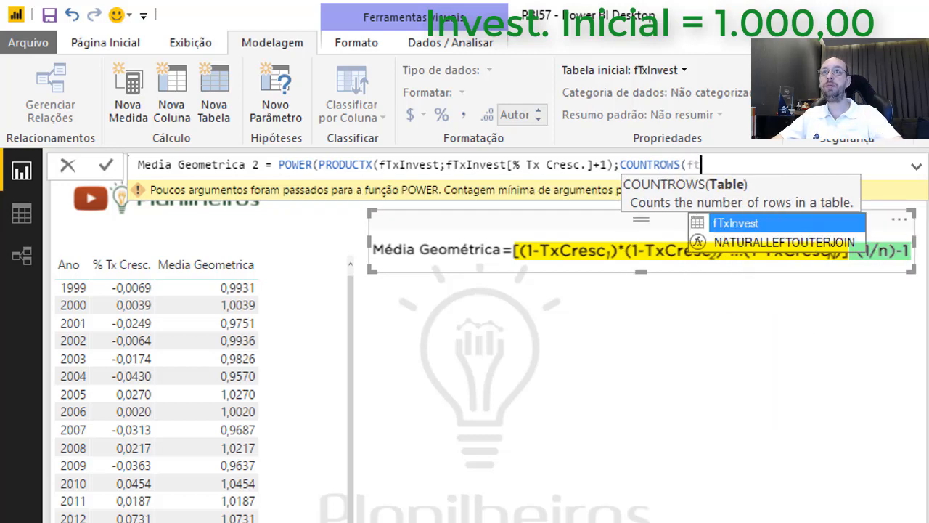
key(Tab)
text())
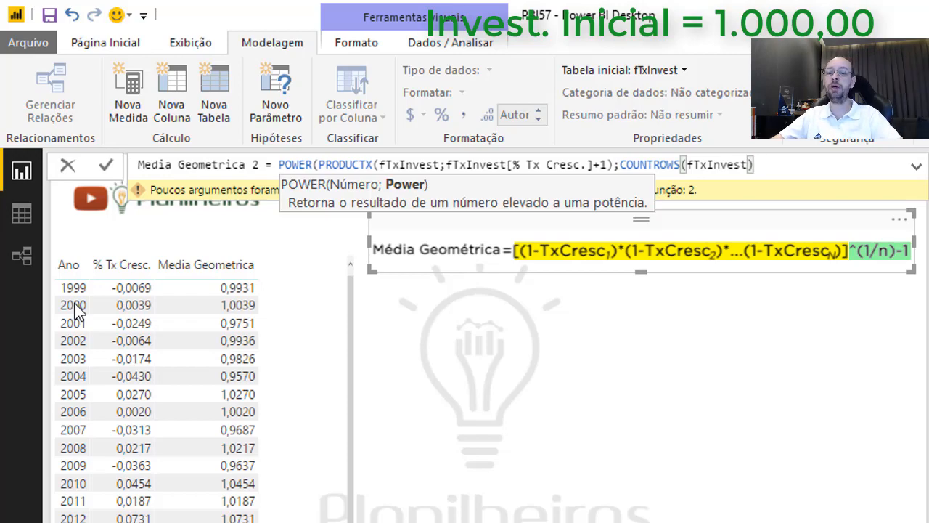
text())
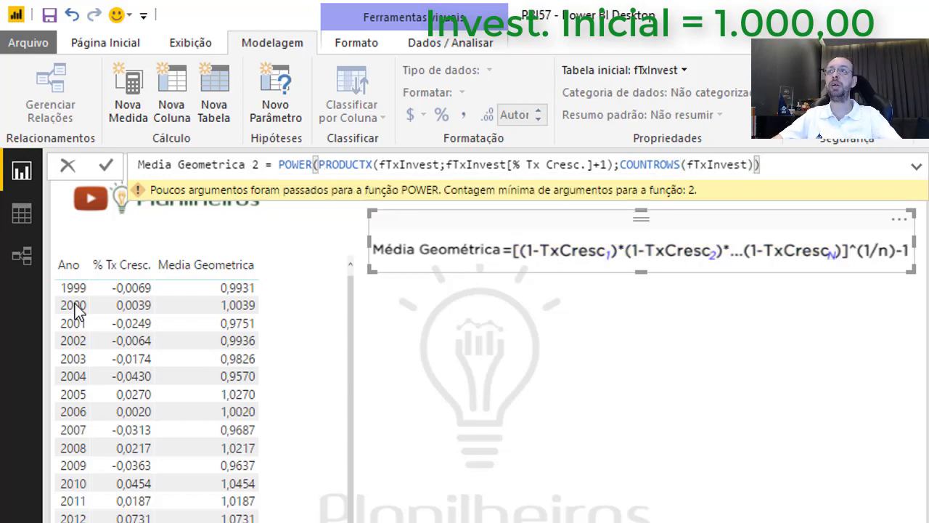
key(Return)
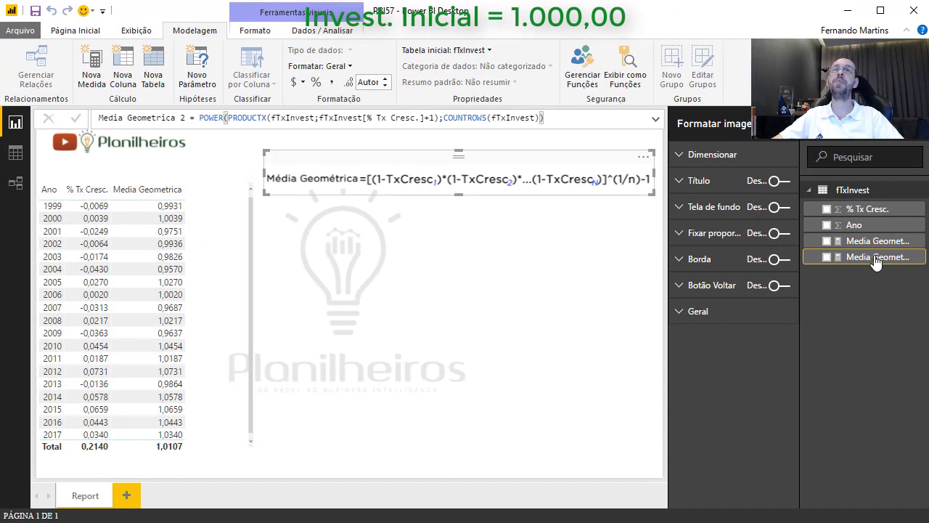
- Format the Media Geometrica 2 measure with 4 decimal places and add it to the table of yearly rates
drag(799, 283, 779, 270)
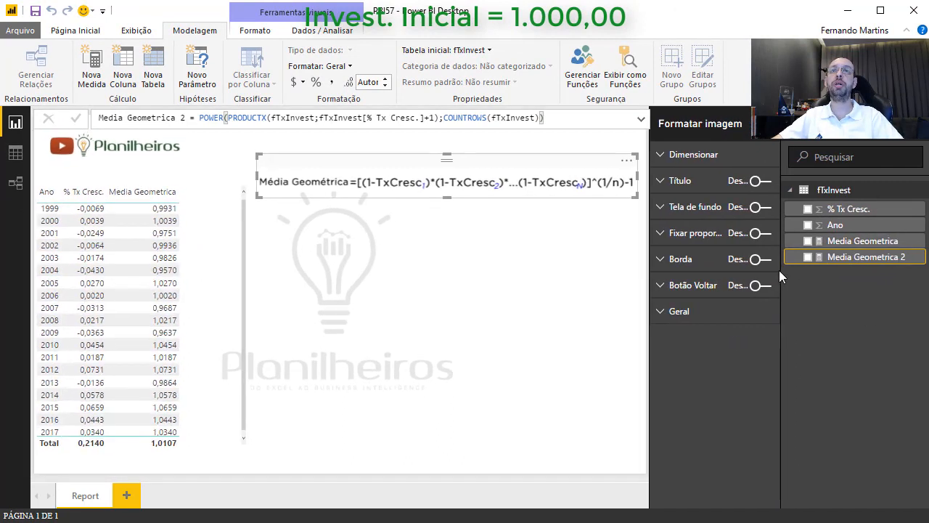
click(865, 257)
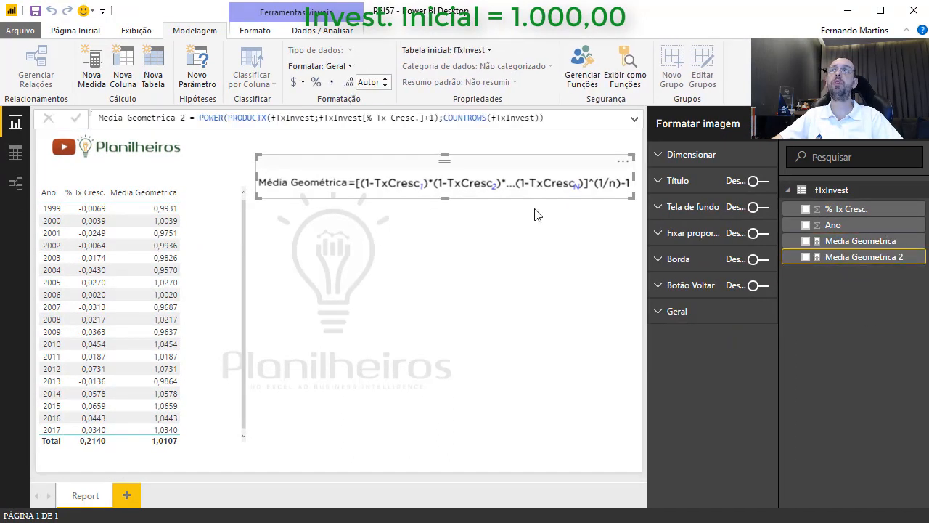
click(366, 82)
text(4)
key(Return)
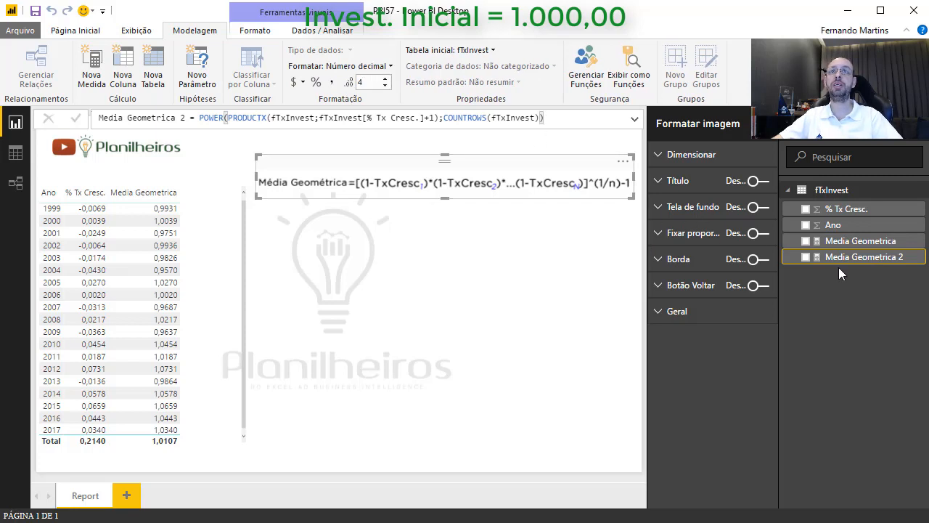
drag(864, 257, 228, 279)
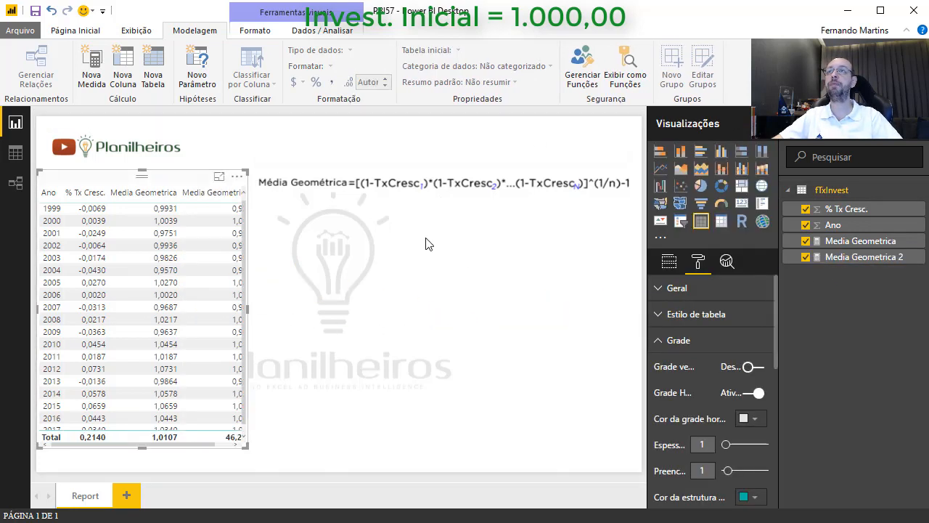
- Move the Média Geométrica equation image up to the logo's level and widen the table to fit the Media Geometrica 2 column
click(405, 138)
drag(405, 137, 402, 127)
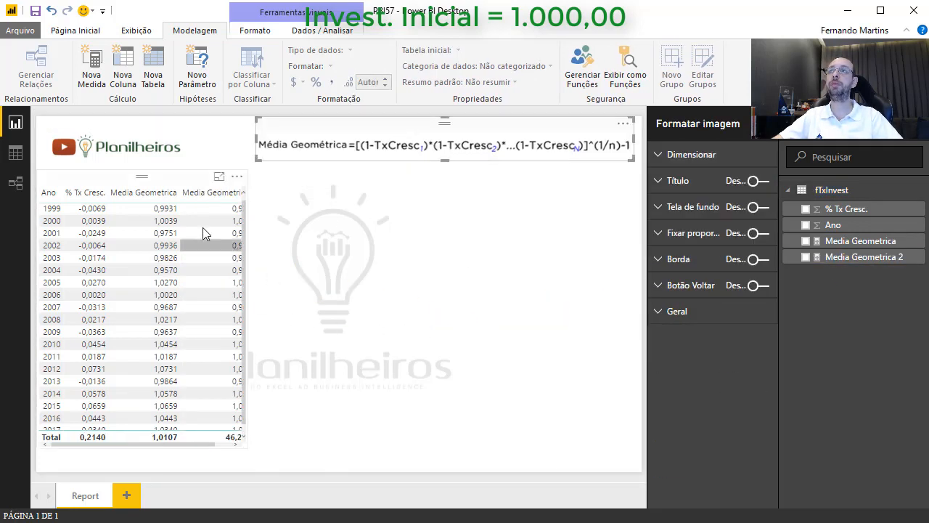
click(176, 168)
click(203, 192)
drag(247, 306, 292, 310)
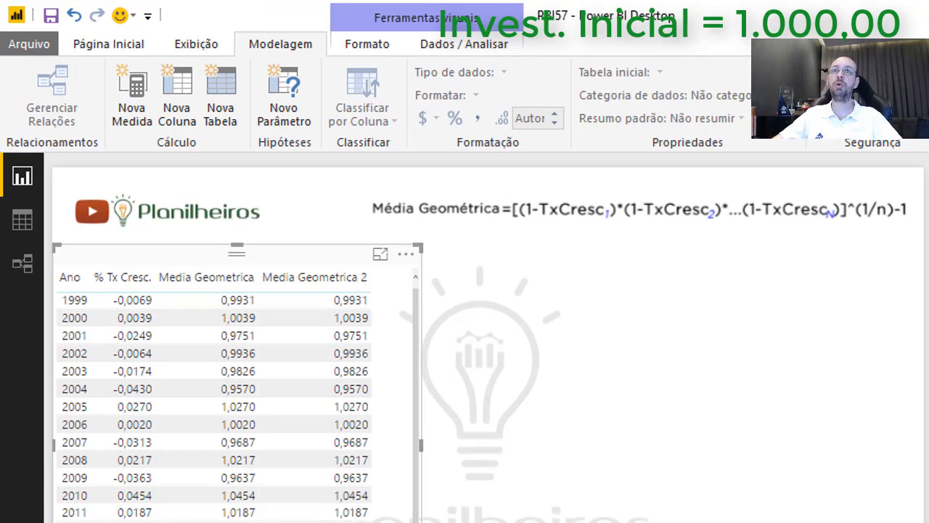
- Create a new measure named Media Geometrica Acum and begin its formula with the CALCULATE function
click(132, 108)
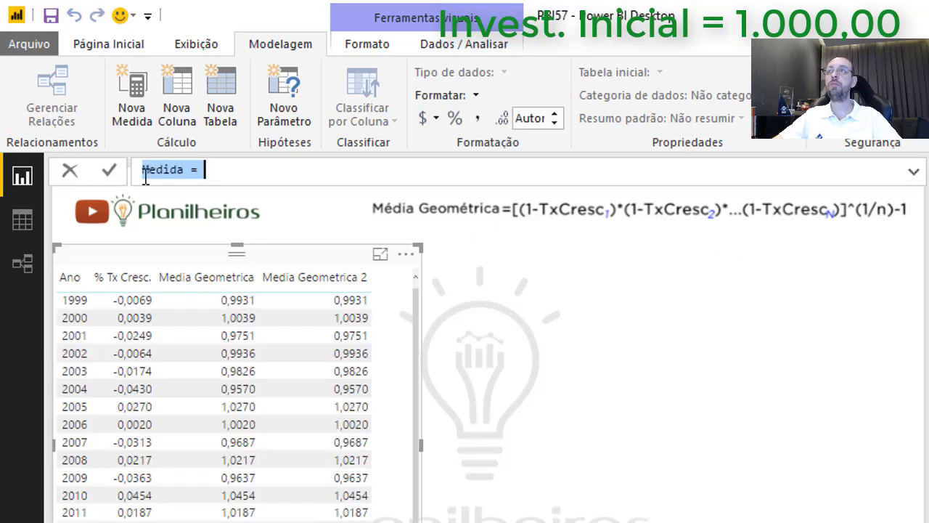
drag(186, 169, 104, 163)
text(Media Geometrica Acu)
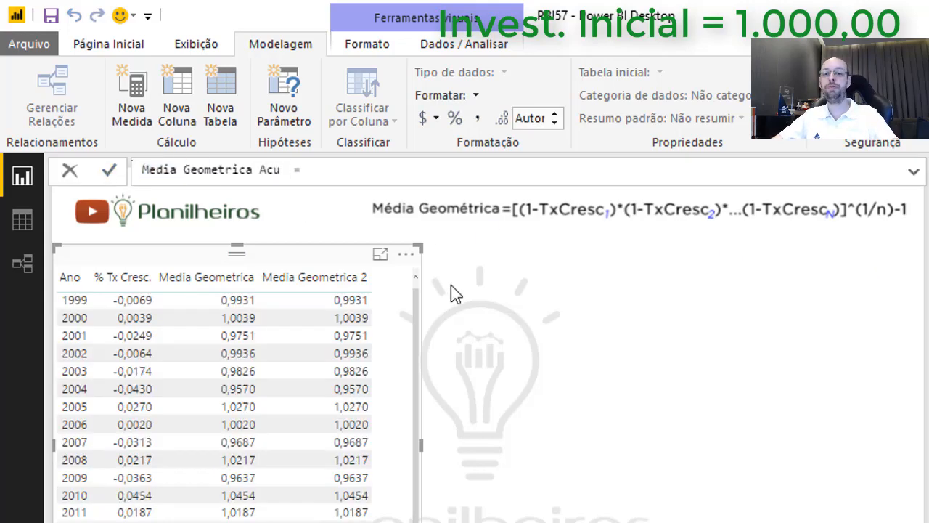
key(BackSpace)
text(m)
key(End)
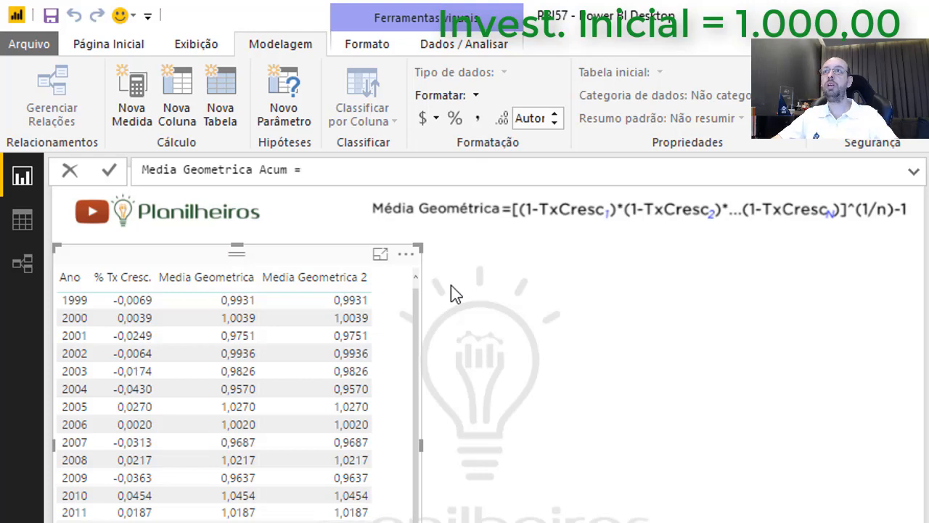
text(cal)
key(Tab)
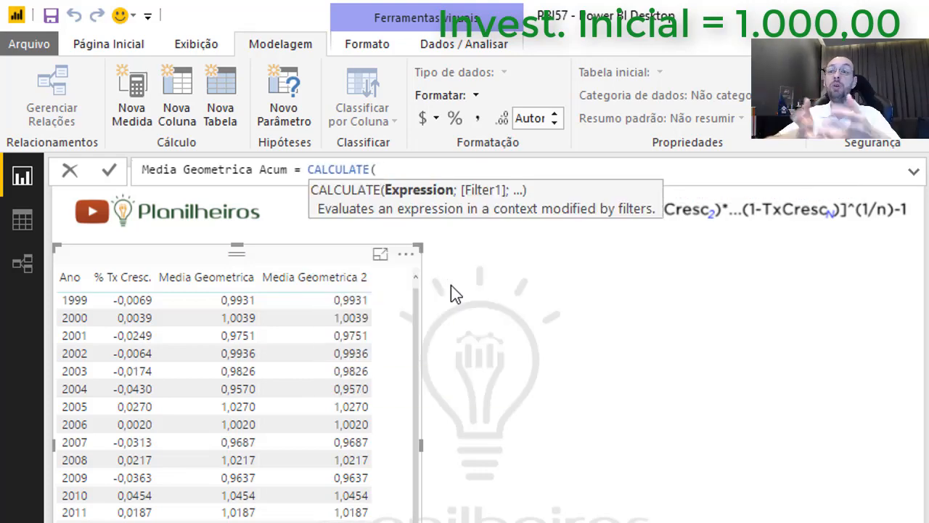
- Use [Media Geometrica] as the CALCULATE expression and begin its filter with FILTER over ALL(fTxInvest)
text(med)
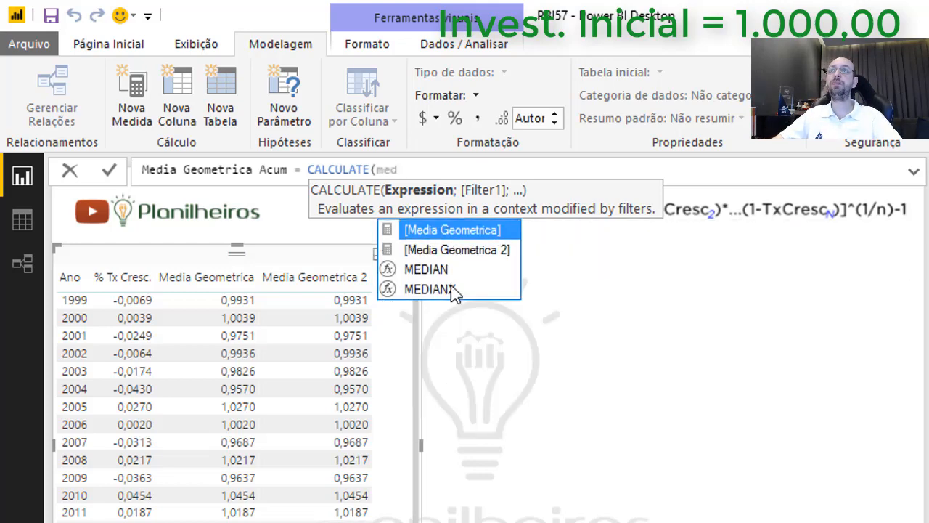
key(Tab)
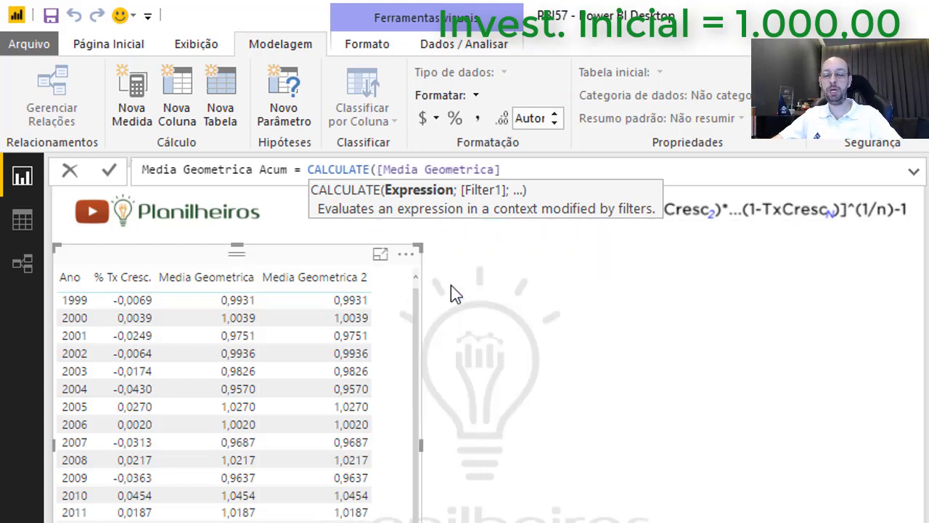
text(;)
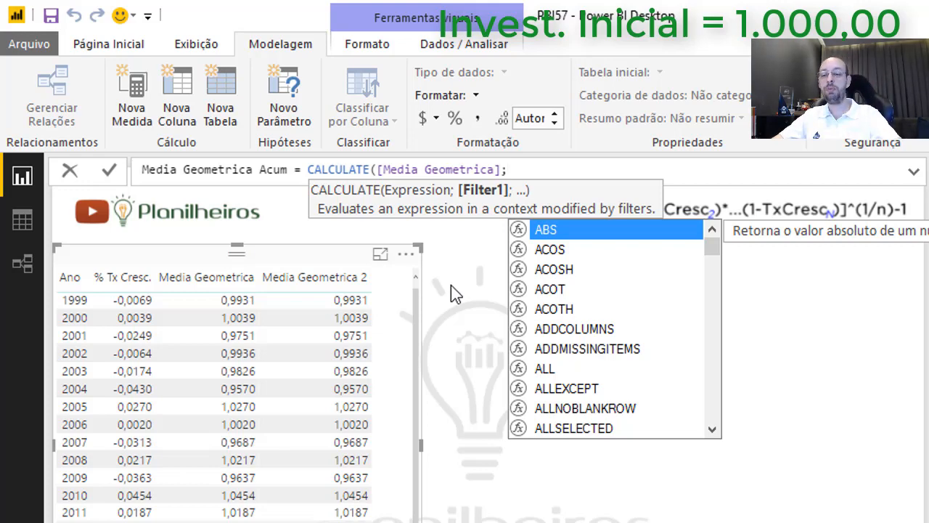
text(filter()
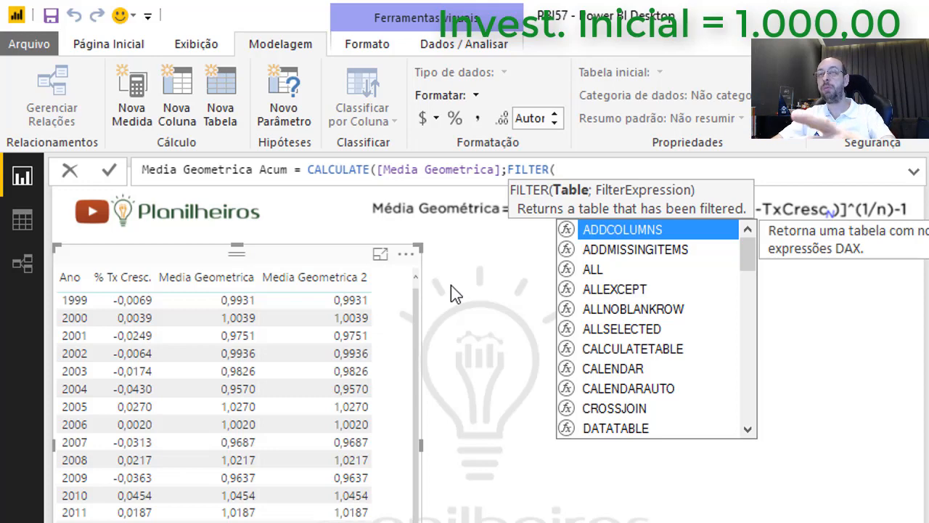
text(ALL()
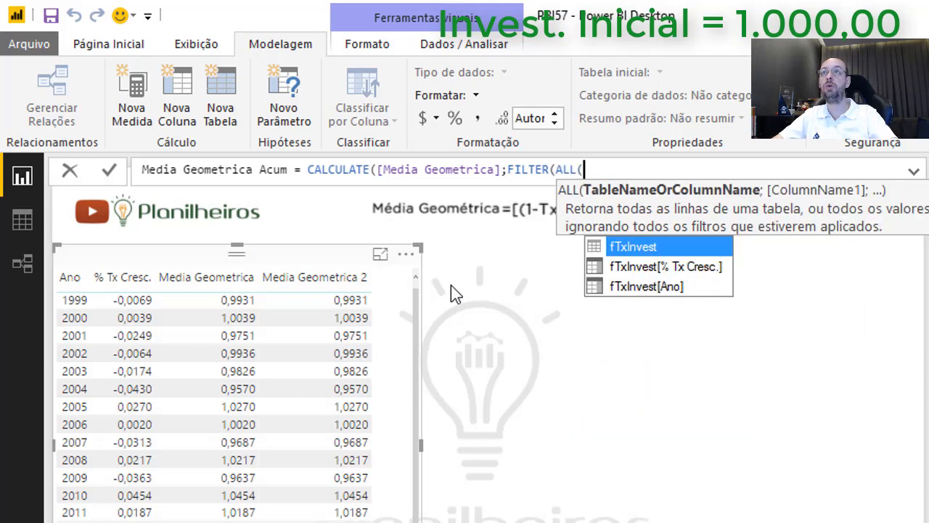
text(ftx)
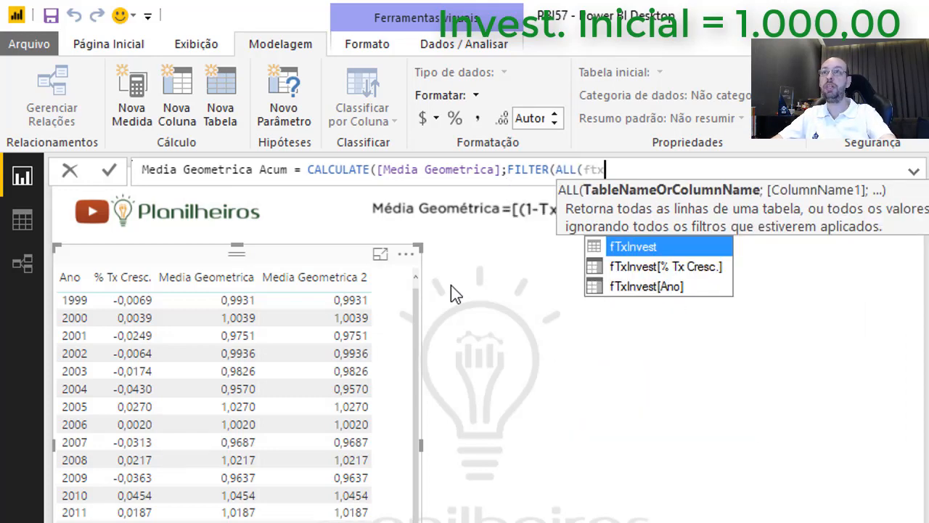
key(Tab)
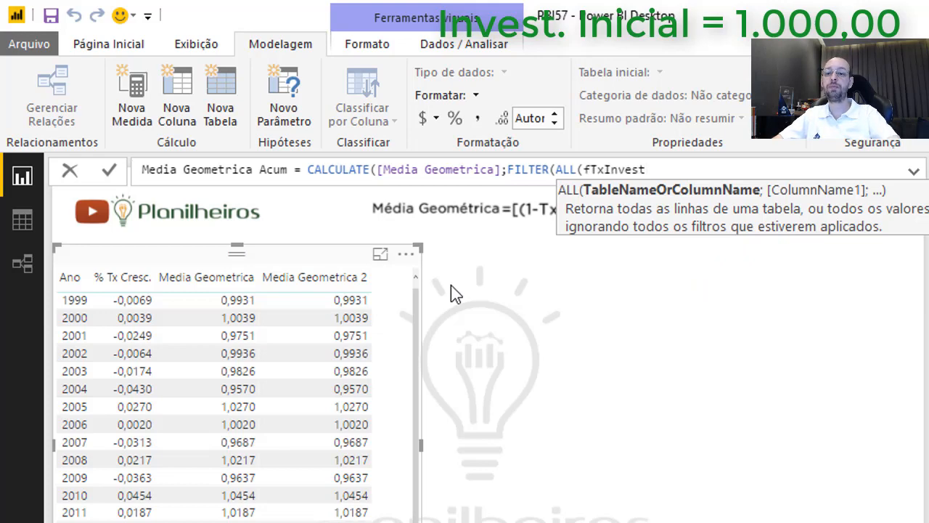
text();)
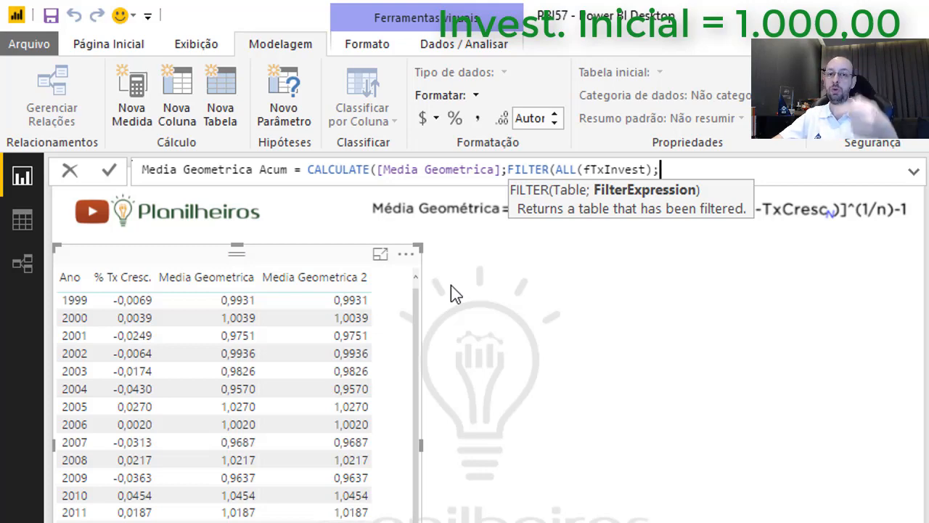
text(fil)
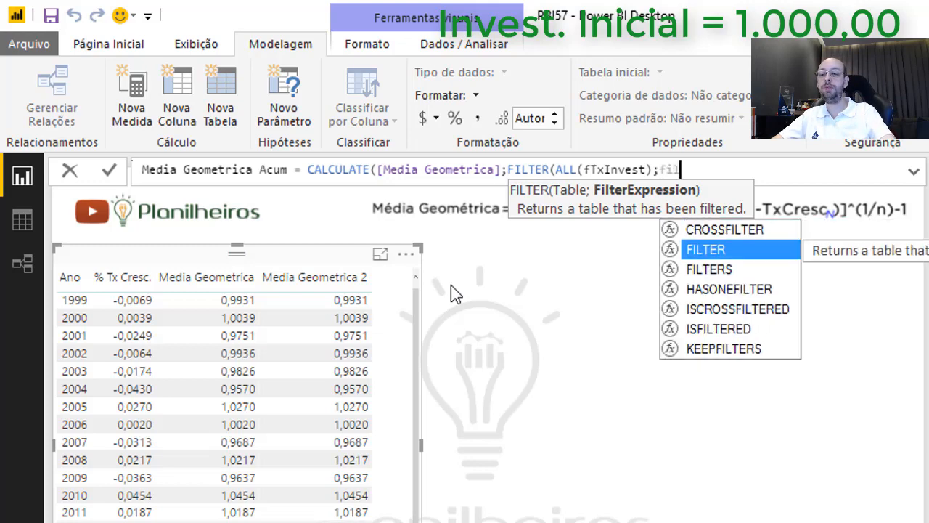
key(BackSpace)
key(BackSpace)
key(BackSpace)
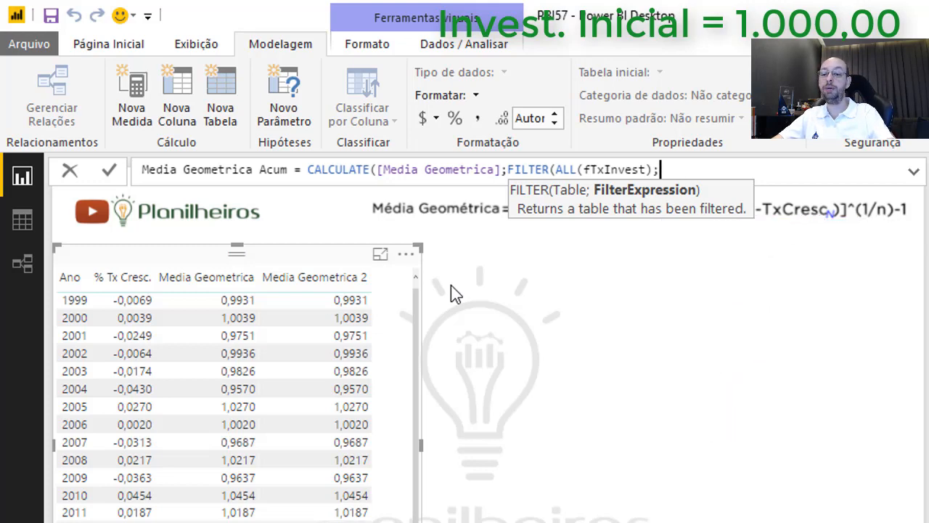
- Set the filter condition to fTxInvest[Ano]<=MAX(fTxInvest[Ano]), close all the functions and commit the Media Geometrica Acum formula
text(ano)
key(Tab)
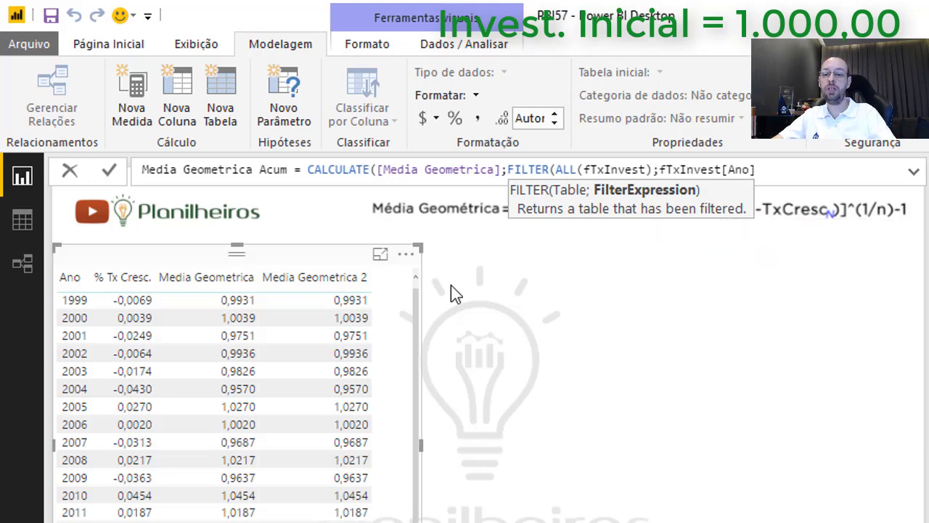
text(<)
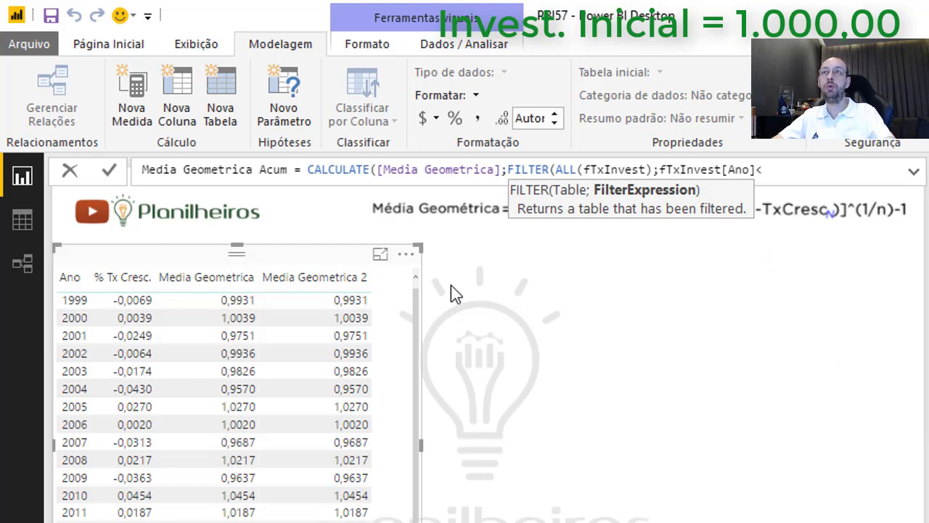
text(=ma)
key(Tab)
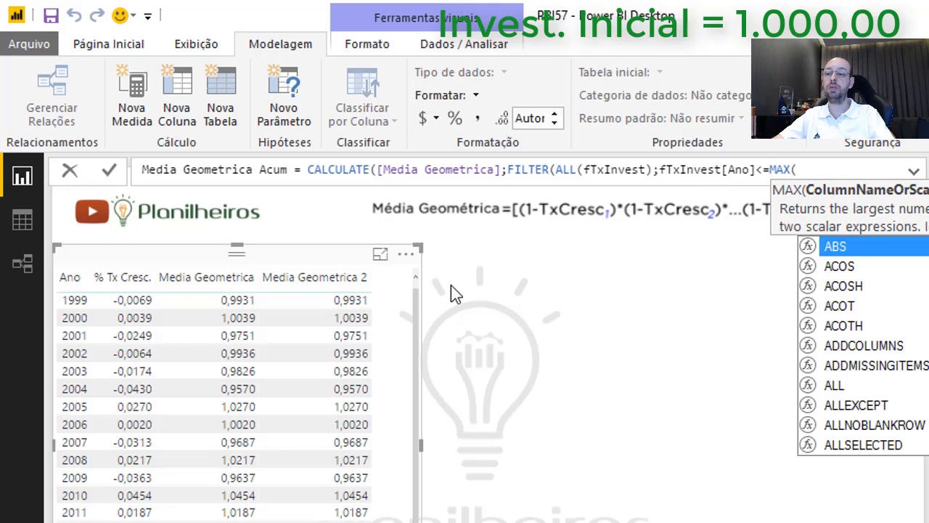
text(ano)
key(Tab)
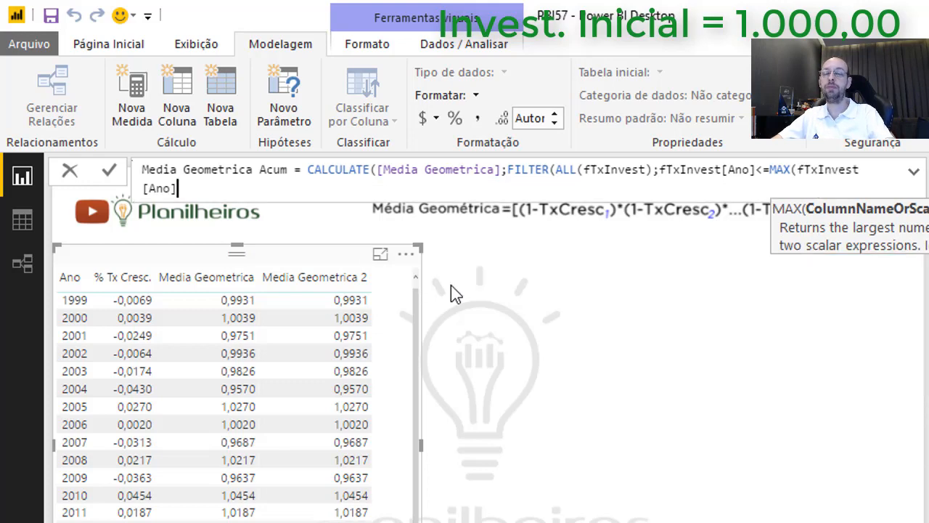
text())))
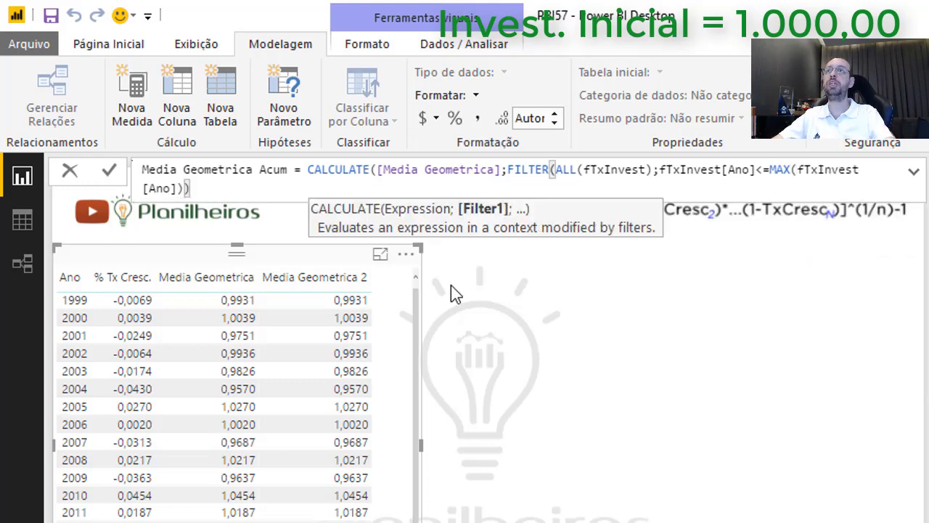
key(Return)
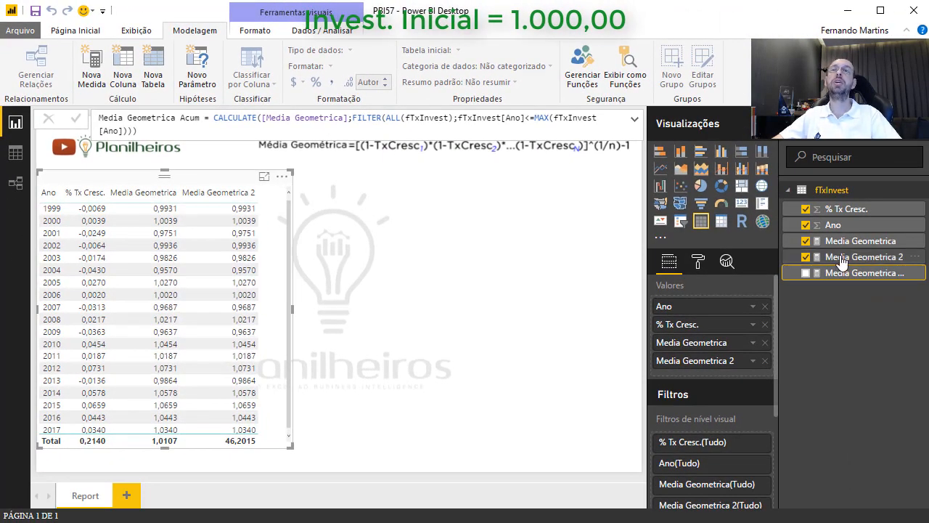
- Format the Media Geometrica Acum measure with 4 decimal places
click(825, 257)
click(851, 275)
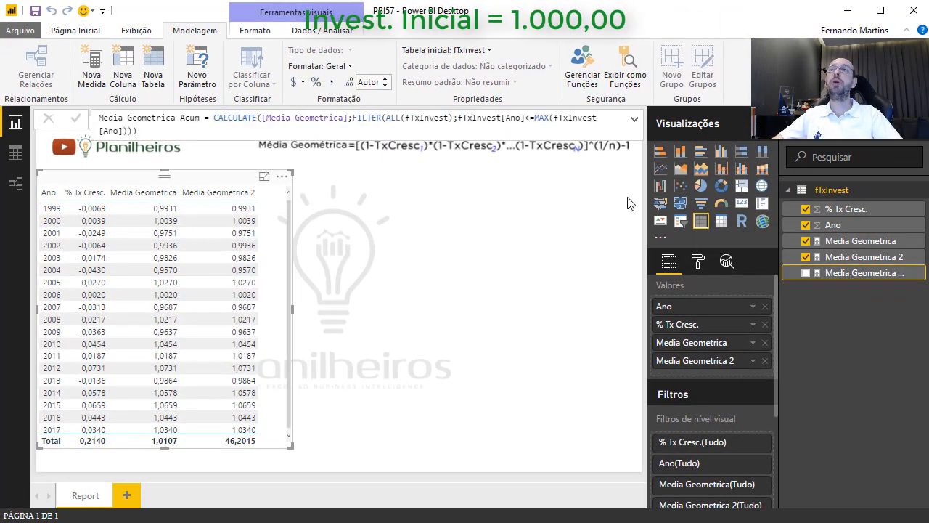
click(369, 82)
text(4)
key(Return)
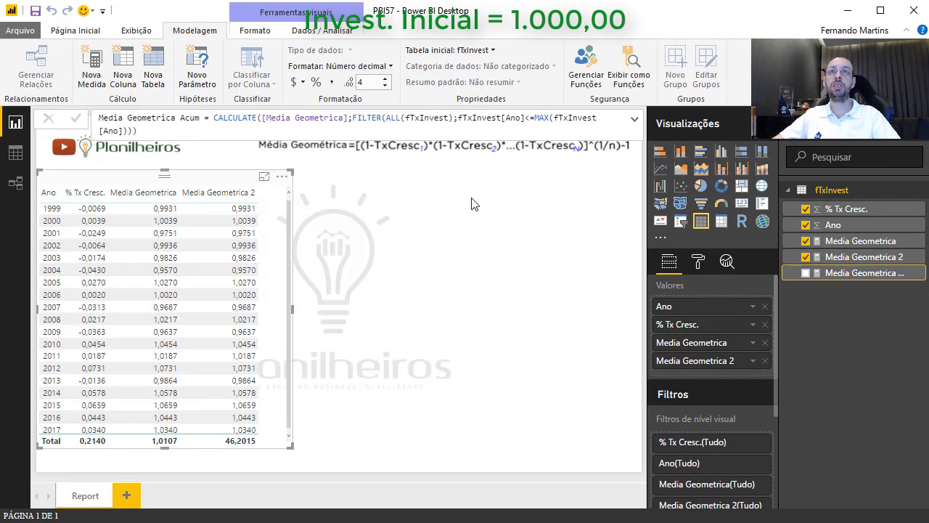
- Add Media Geometrica Acum to the table of yearly rates and enlarge the table to fit all its columns and rows
drag(871, 284, 368, 307)
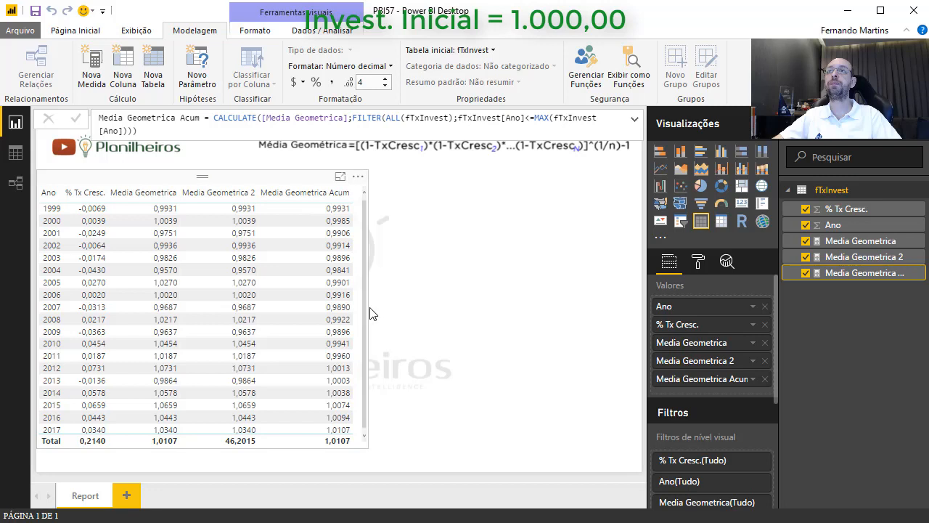
click(374, 254)
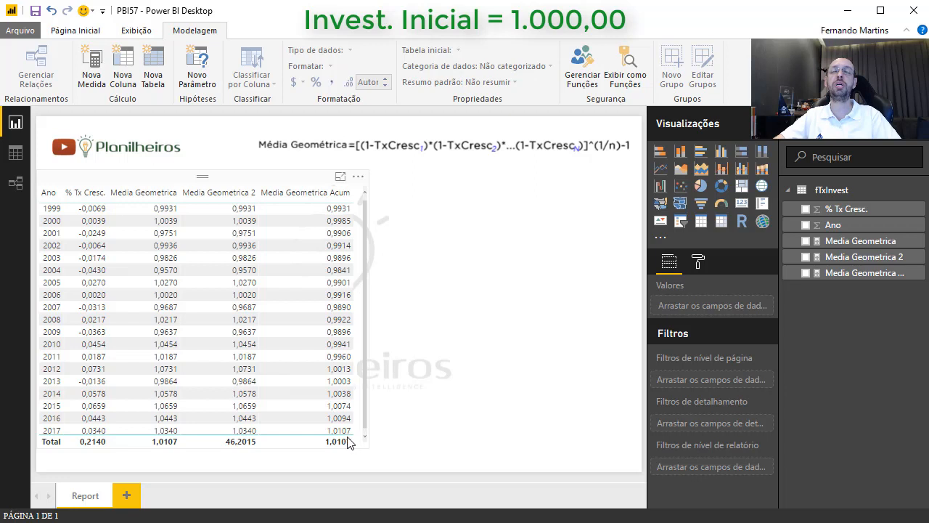
click(208, 452)
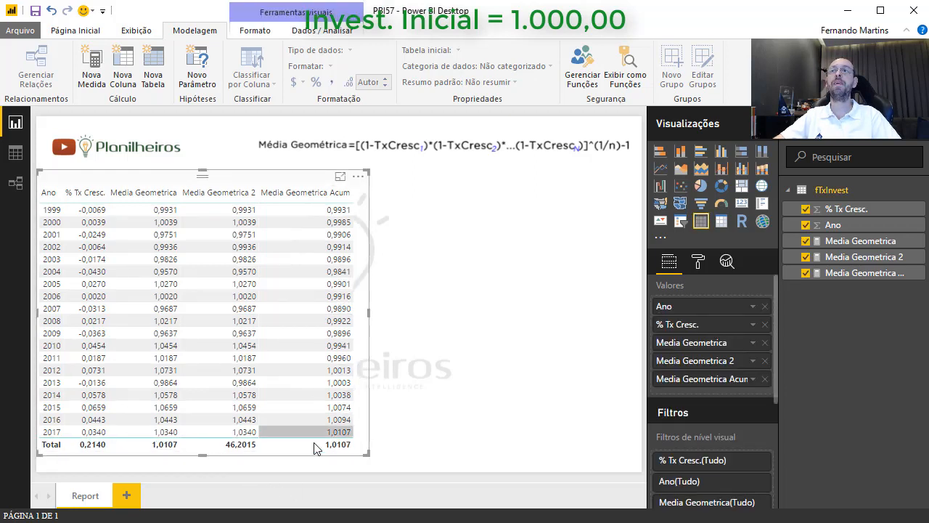
- Try out the Media Geometrica measure in a separate card visual and delete the card
click(557, 254)
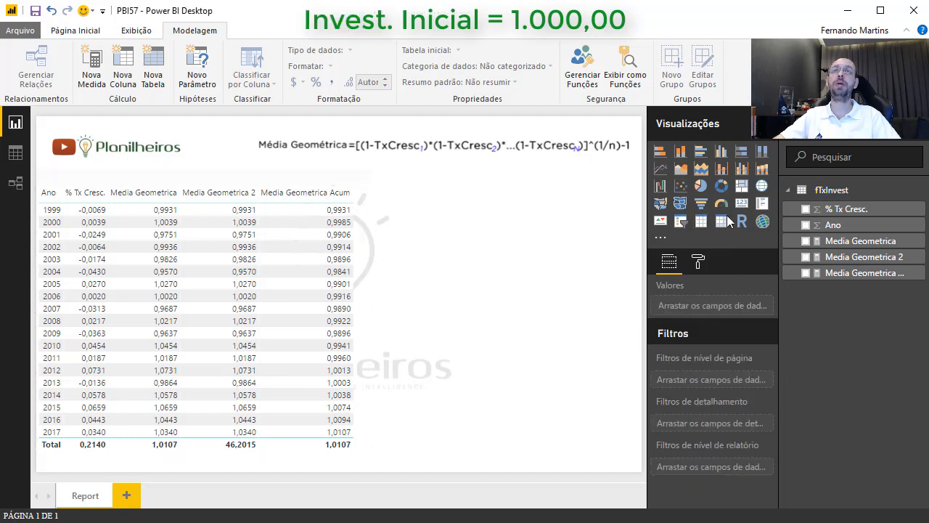
drag(864, 249, 613, 267)
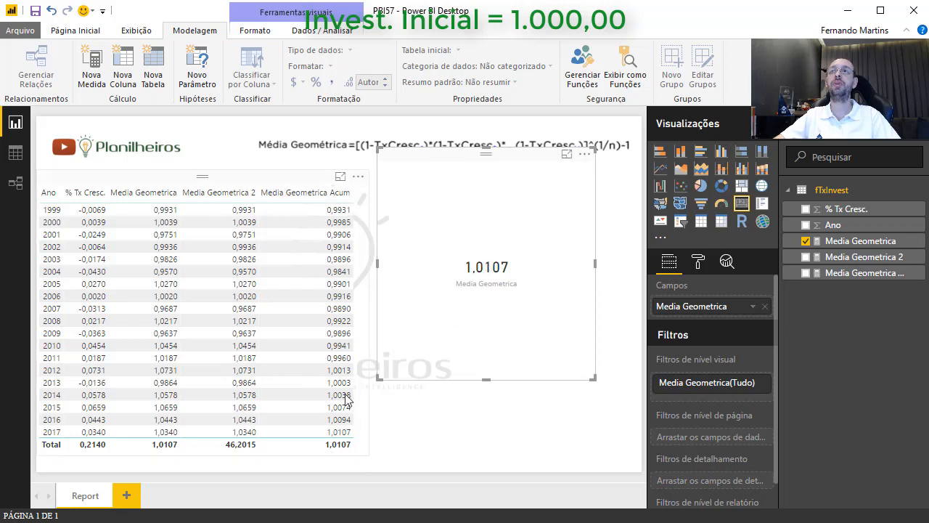
key(Delete)
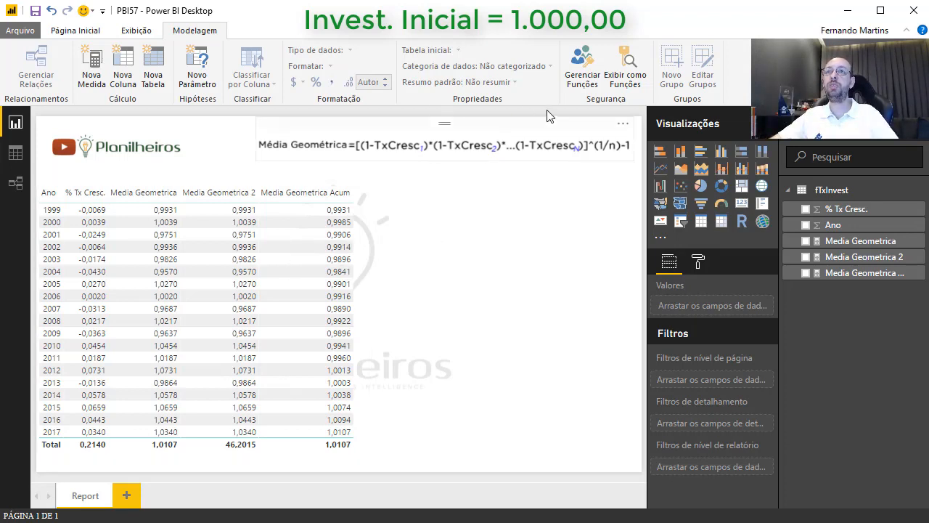
- Create a new measure in fTxInvest named Valor Atual and begin its formula with 1000*[Media Geometrica Acum]
right_click(835, 195)
click(770, 201)
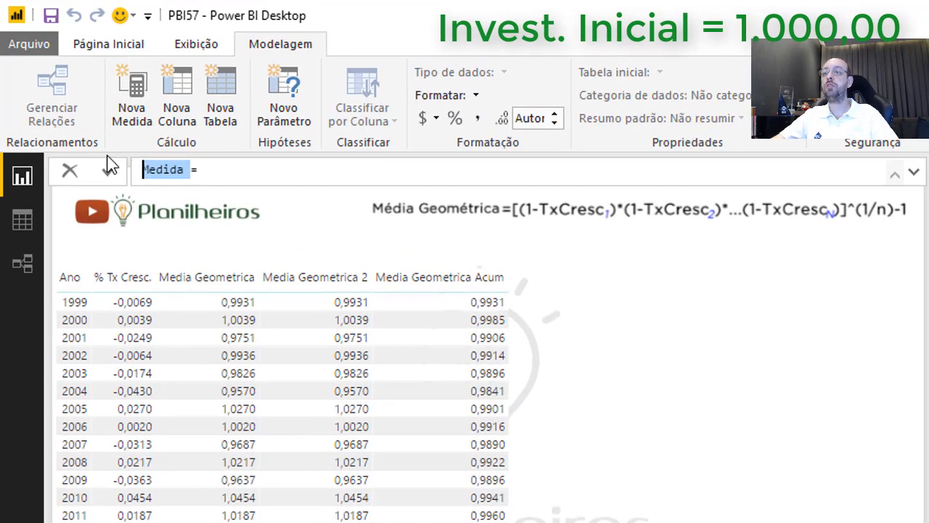
text(Valor Atual)
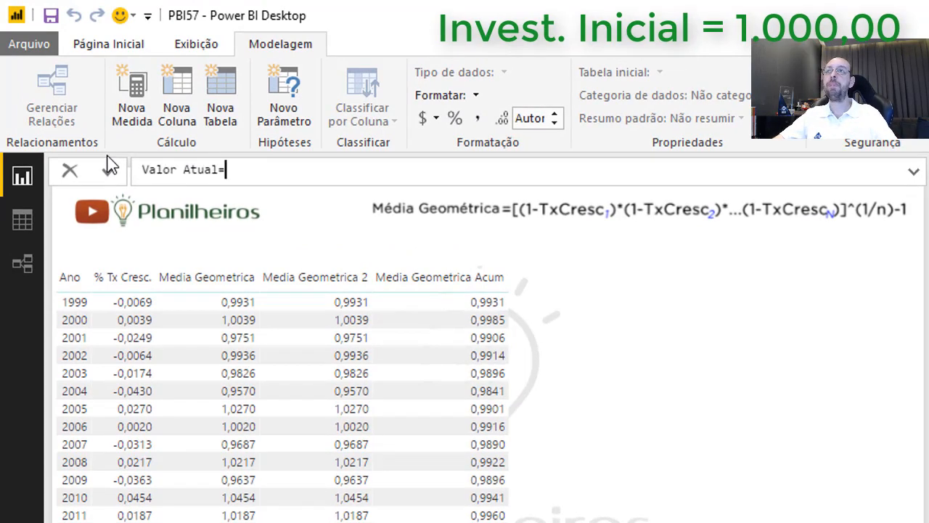
text( = )
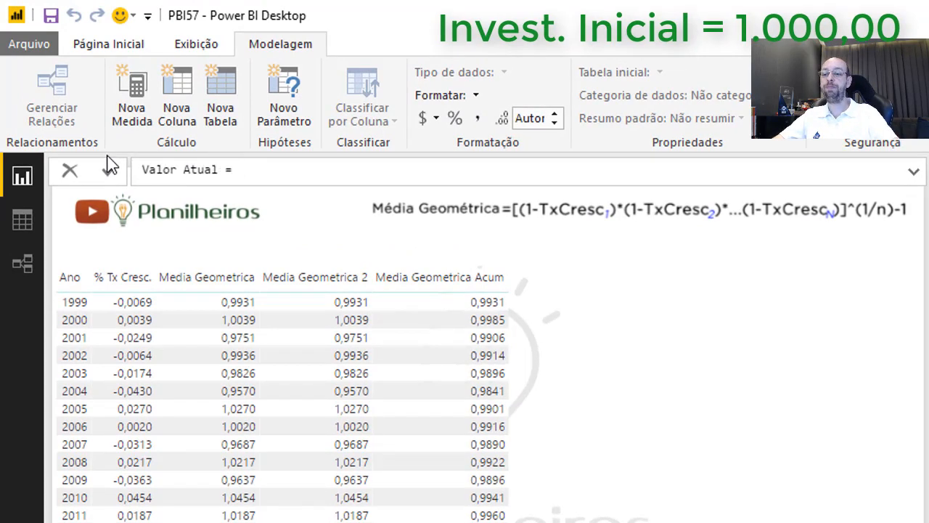
text(1000)
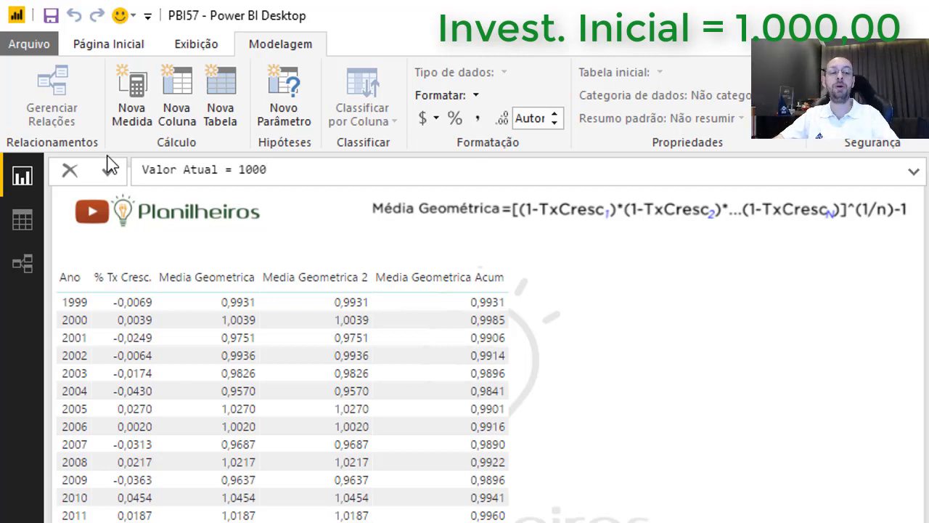
text(*)
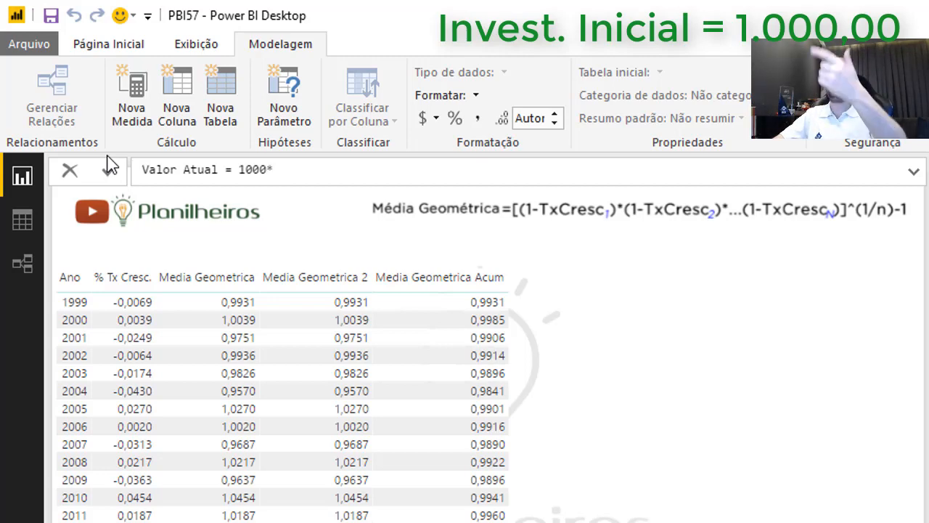
text([Media Geometrica Acum)
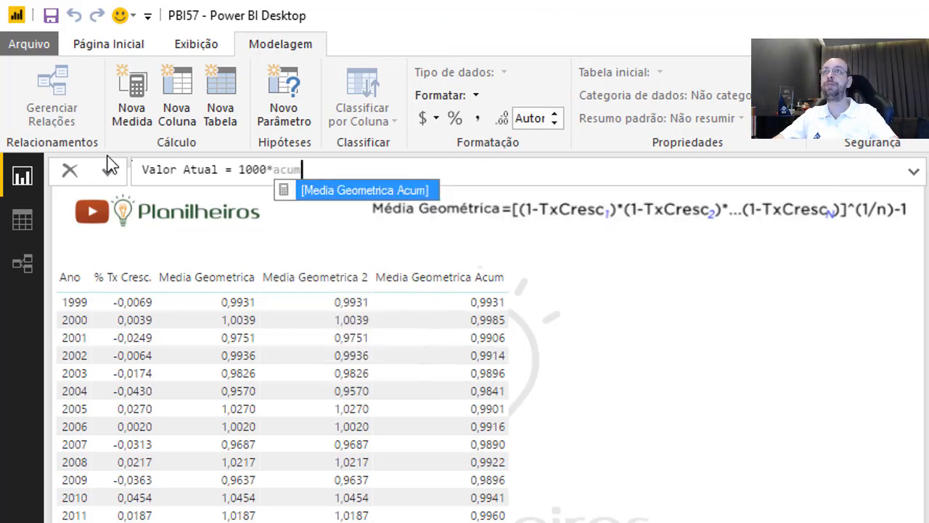
key(Tab)
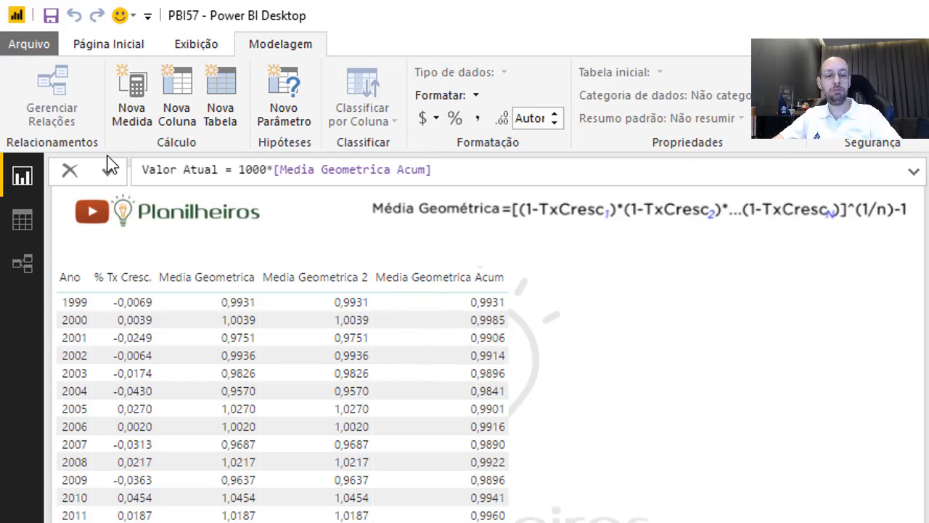
- Extend the Valor Atual formula with an exponent that counts rows of the unfiltered table: ^COUNTROWS(FILTER(ALL(fTxInvest)
text(^)
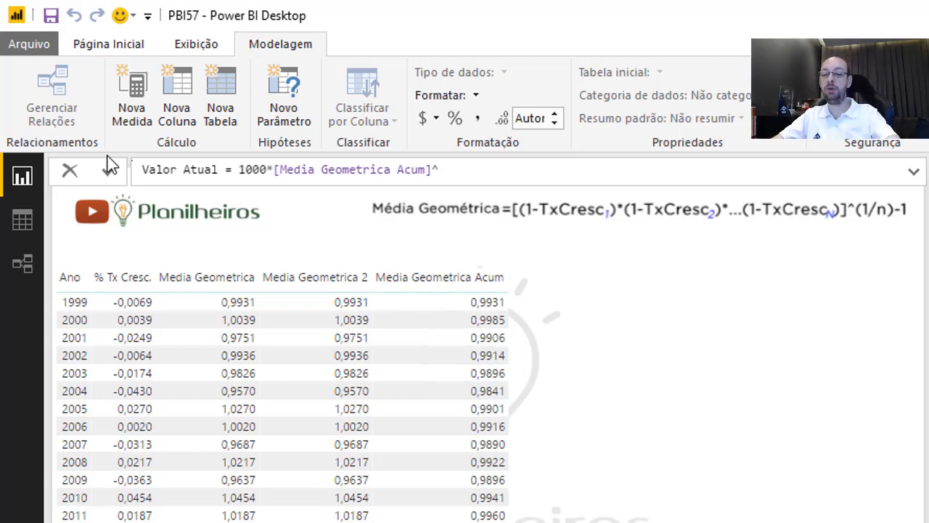
text(count)
key(Down)
key(Down)
key(Down)
key(Down)
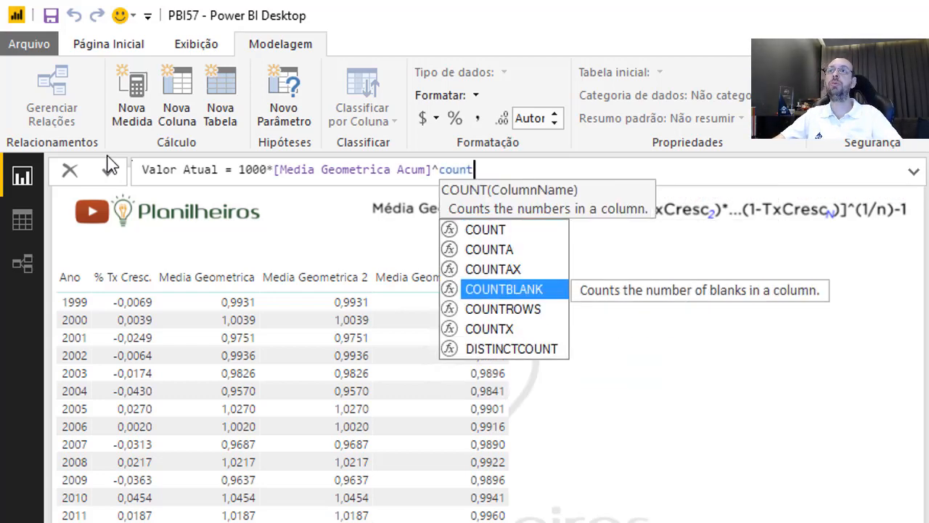
key(Tab)
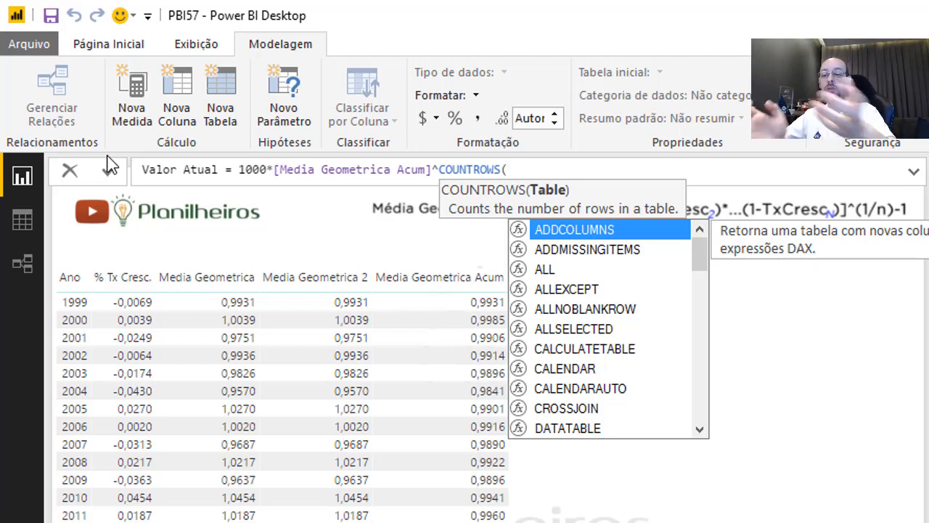
text(fil)
key(Tab)
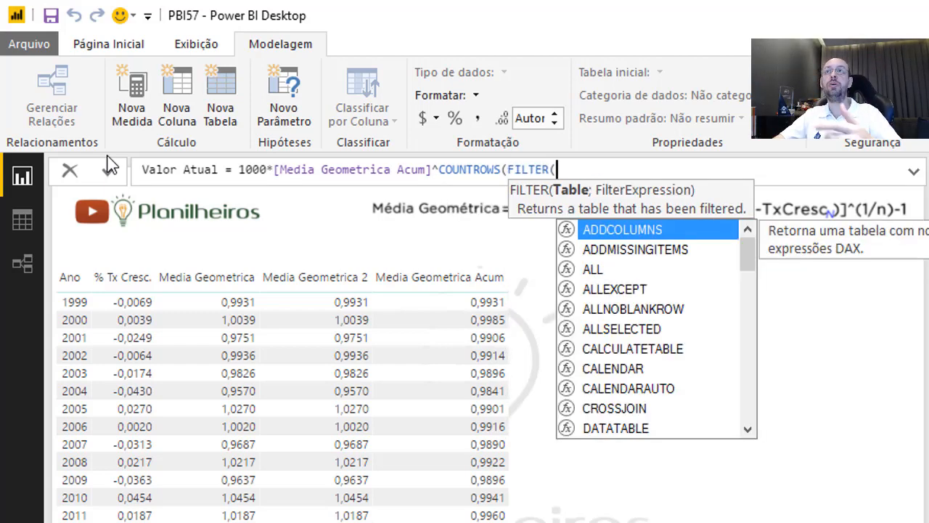
text(all)
key(Tab)
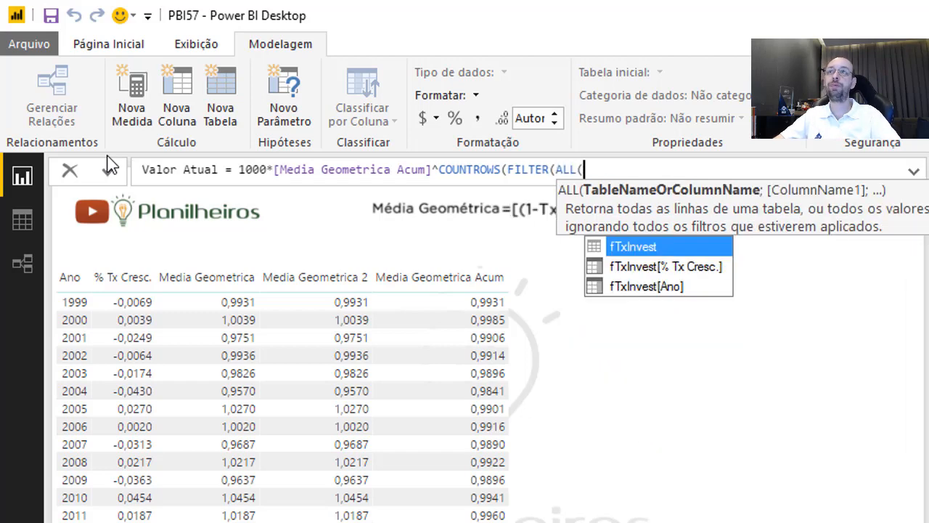
key(Tab)
text())
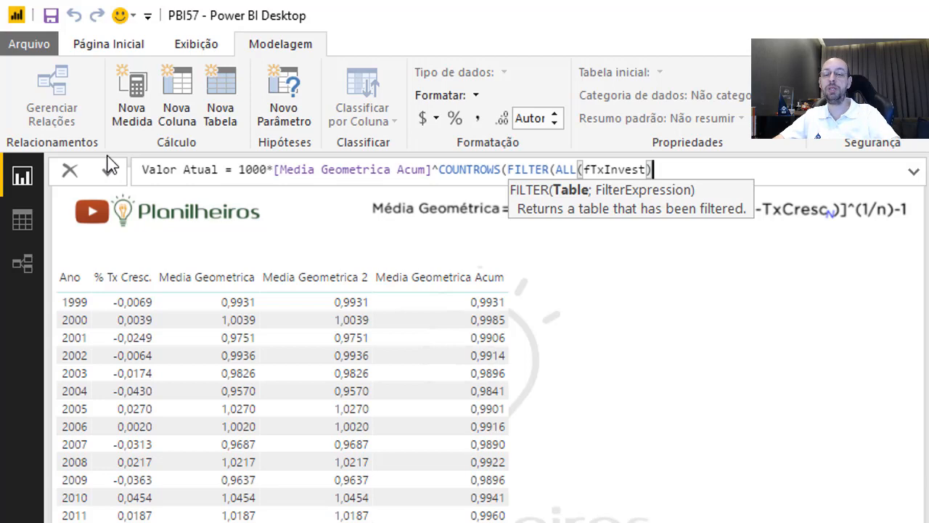
- Complete the row filter with the condition fTxInvest[Ano]<=MAX(fTxInvest[Ano]), close the Valor Atual formula and commit the measure
text(;)
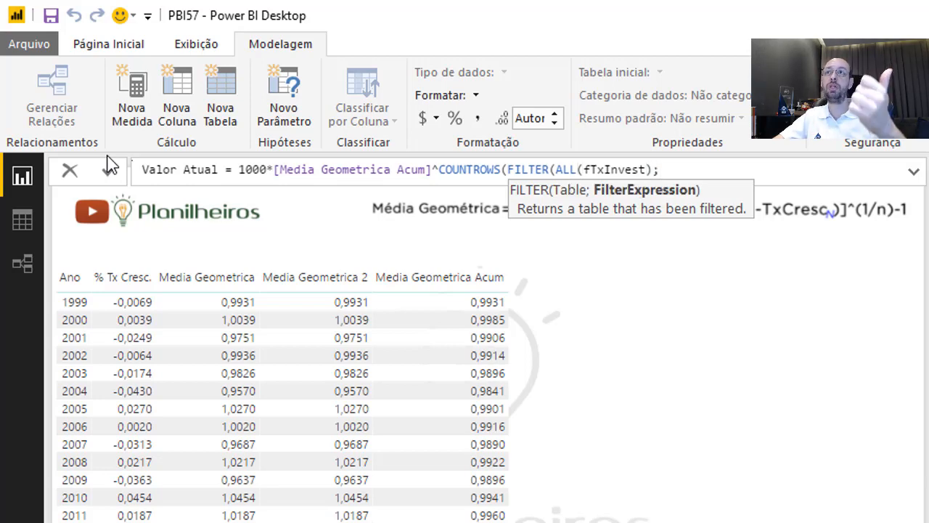
text(ano)
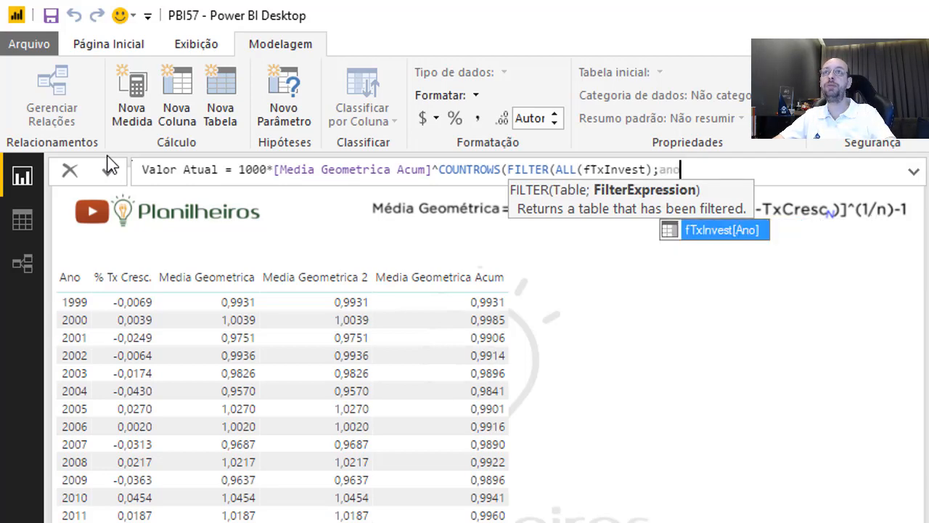
key(Tab)
text(<=)
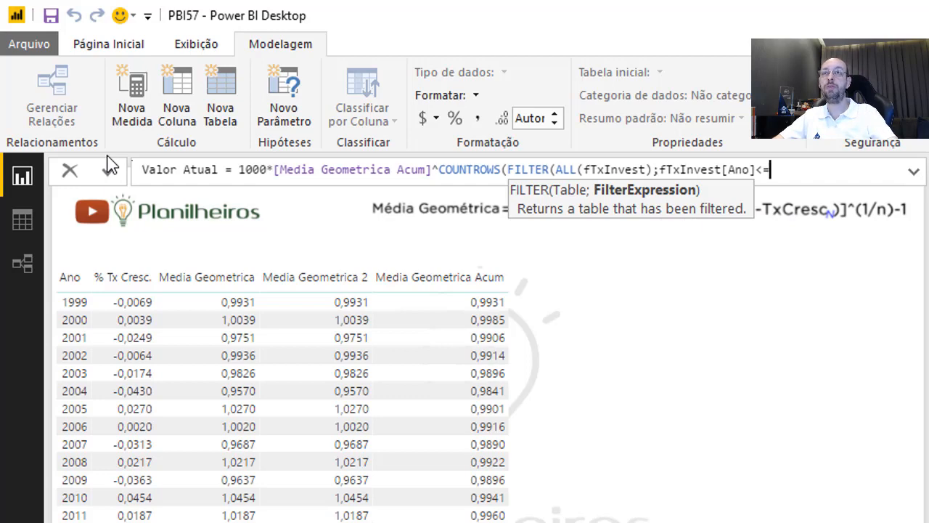
text(max)
key(Tab)
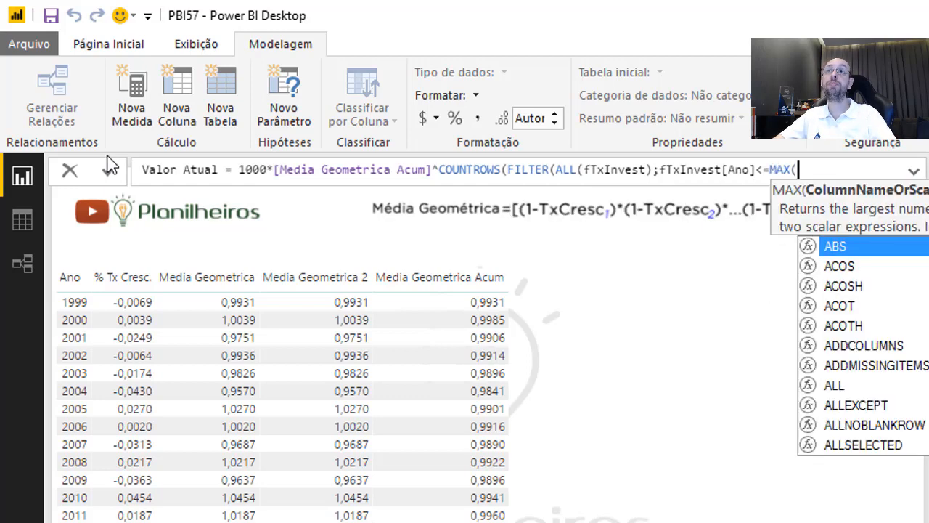
text(ano)
key(Tab)
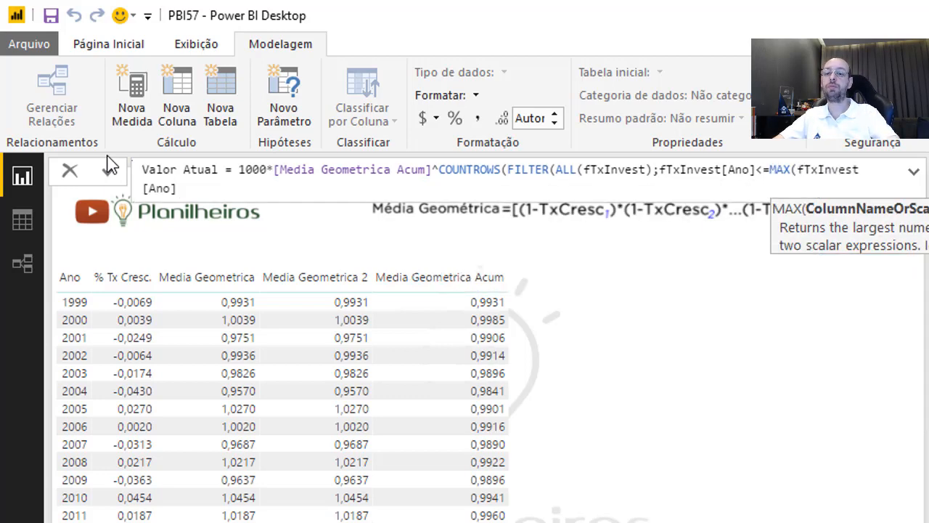
text())))
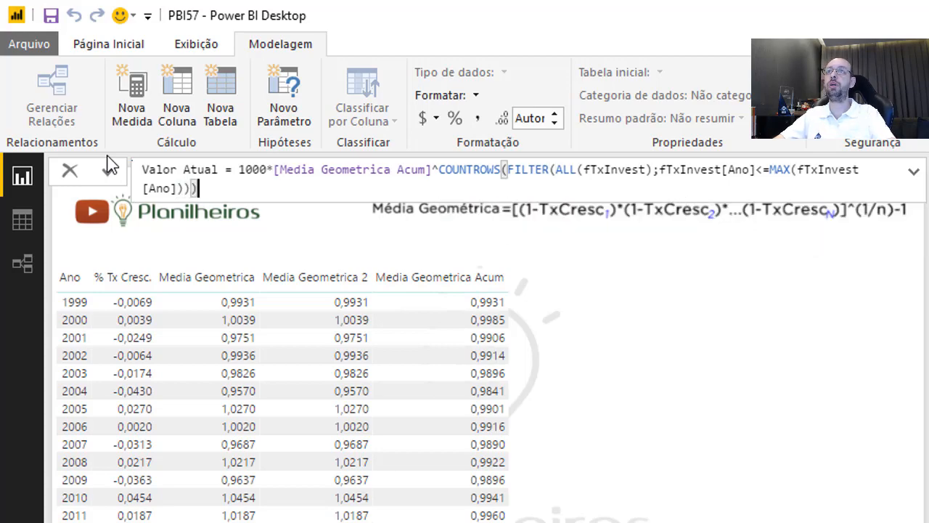
click(109, 167)
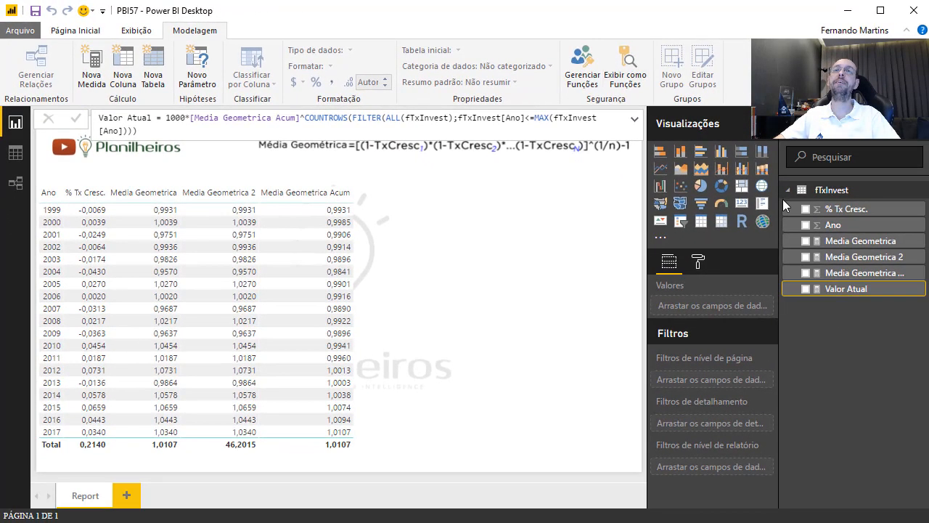
- Widen the yearly rates table and add the Valor Atual measure as its last column, discarding any stray chart
drag(854, 291, 394, 259)
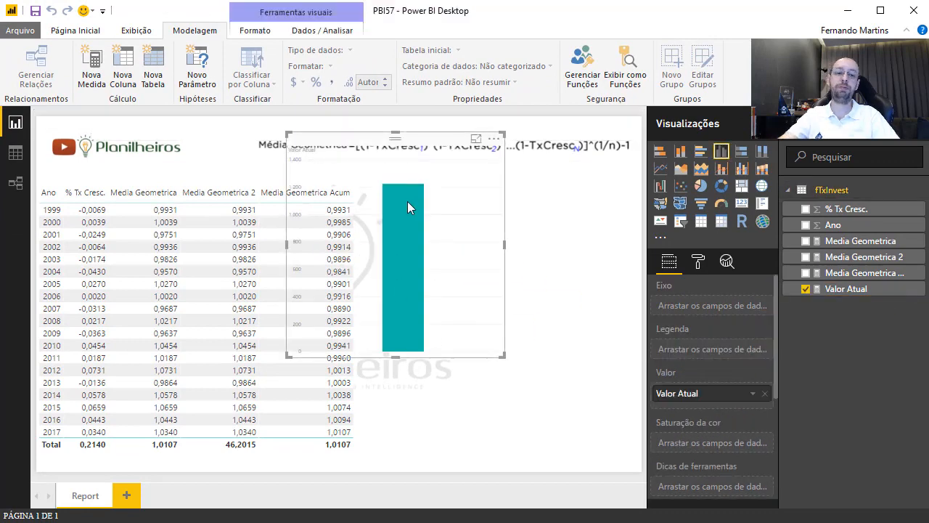
key(Delete)
click(351, 270)
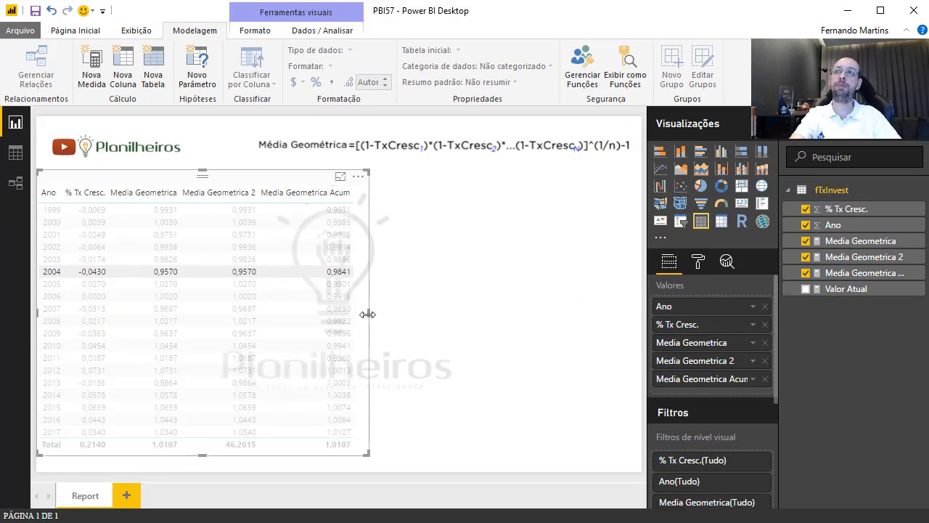
drag(369, 313, 542, 313)
click(428, 306)
drag(854, 293, 479, 371)
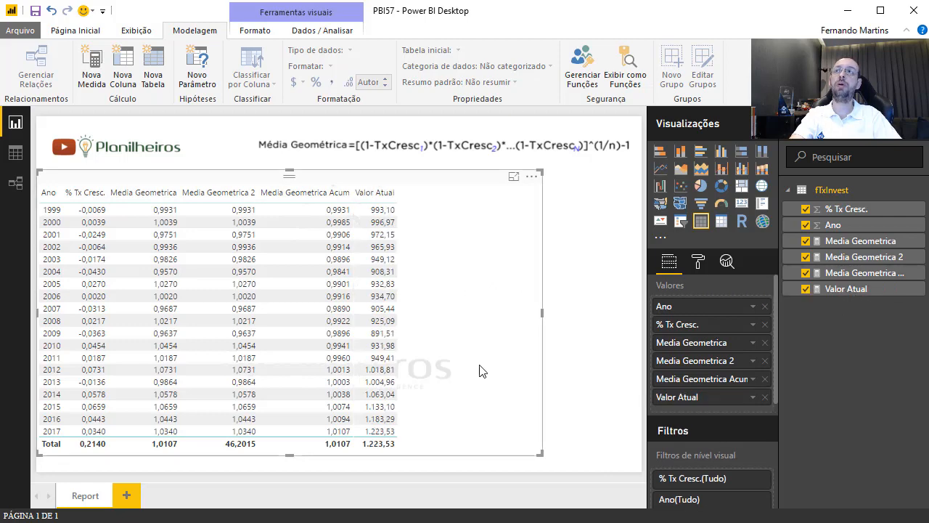
- Format the Valor Atual measure as R$ Português (Brasil) currency with 2 decimal places
click(854, 289)
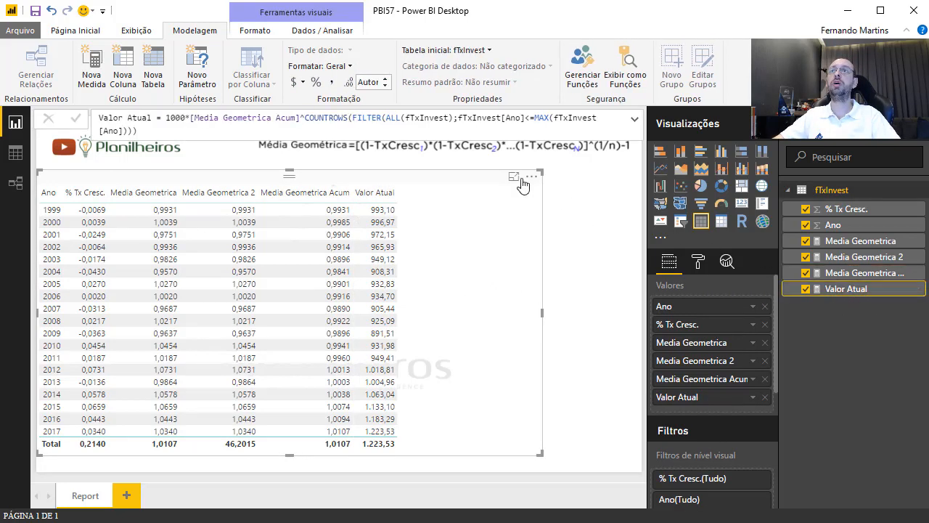
click(300, 82)
click(369, 82)
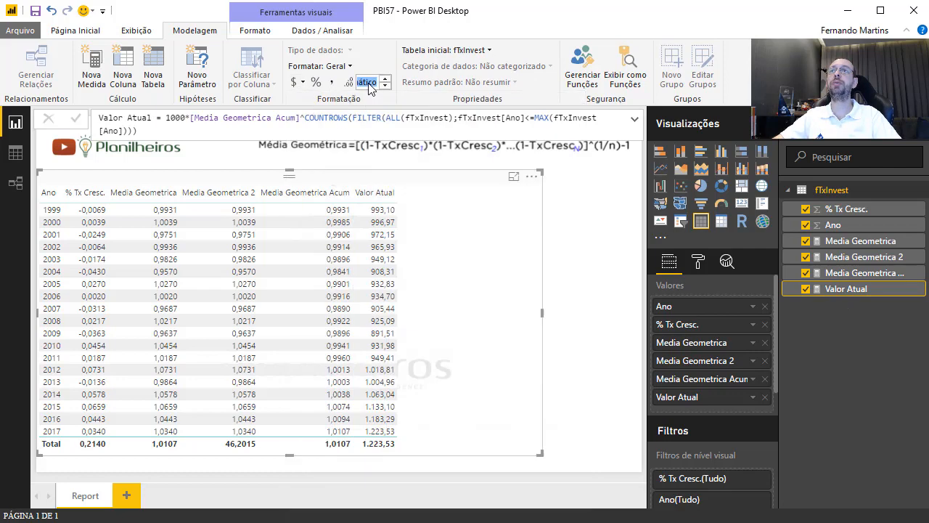
text(2)
key(Return)
click(300, 82)
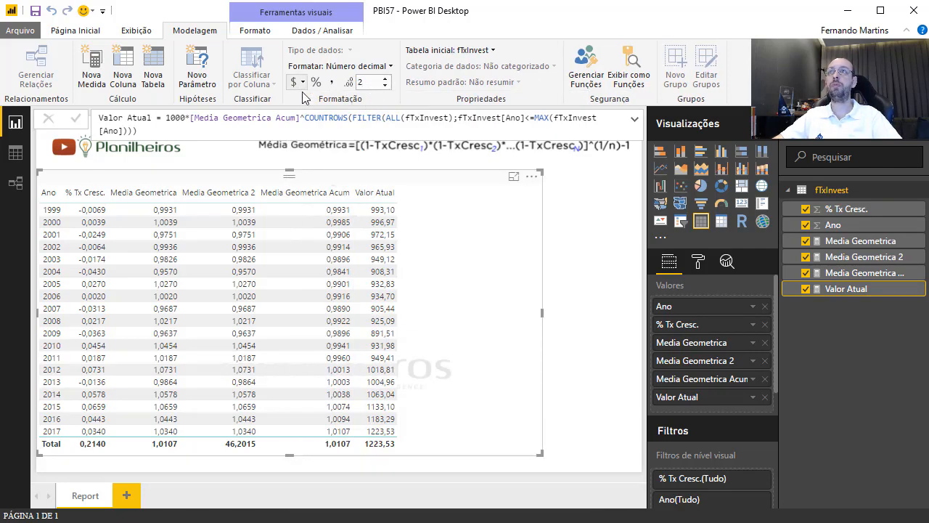
click(321, 115)
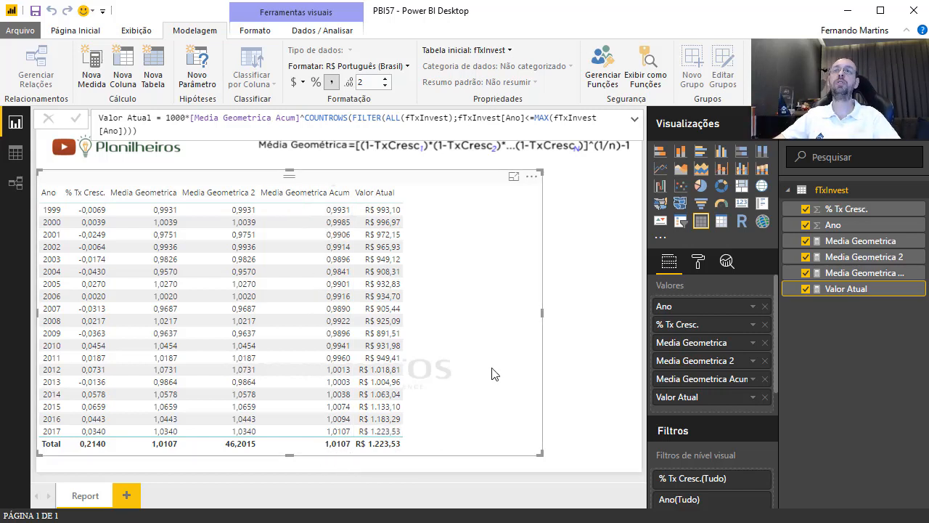
- Remove Media Geometrica 2 and % Tx Cresc. from the table and narrow it to fit the remaining columns
click(772, 360)
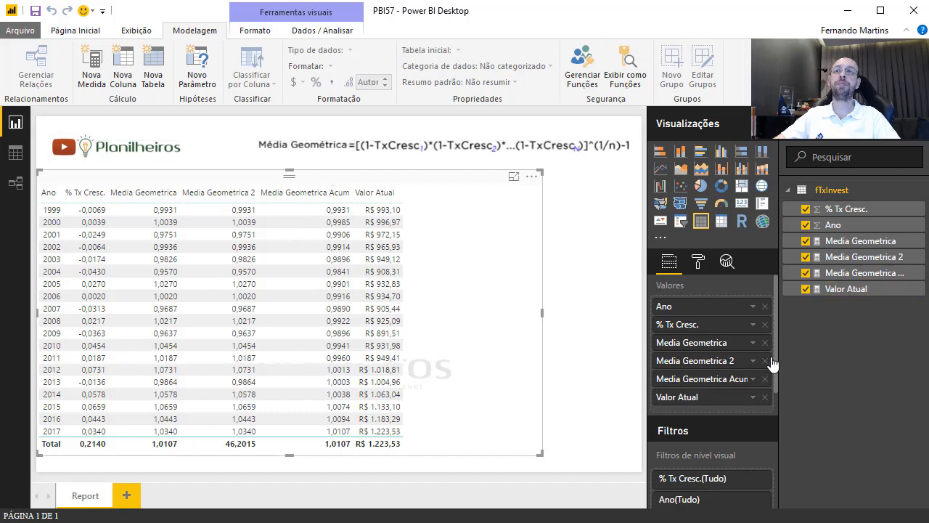
click(765, 361)
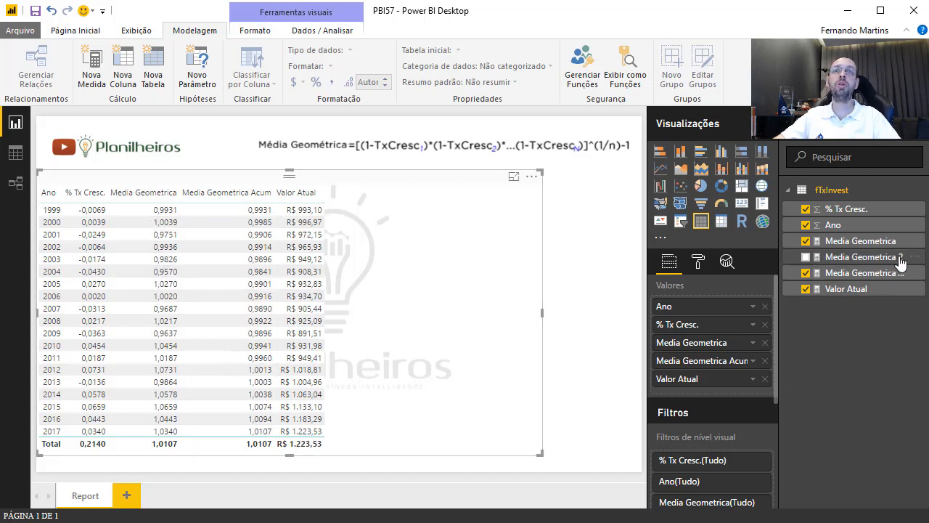
click(765, 325)
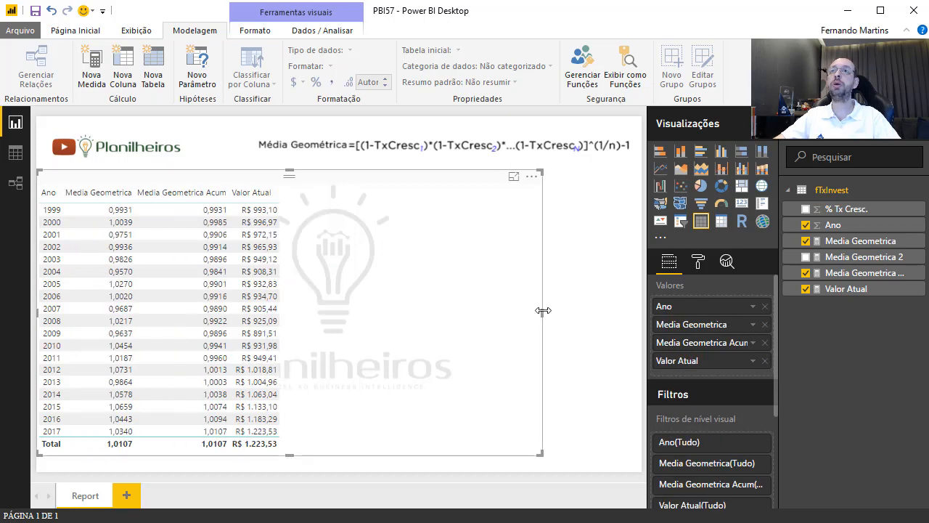
drag(542, 309, 293, 313)
- Insert an area chart plotting Media Geometrica and Media Geometrica Acum with Ano on the axis
click(428, 252)
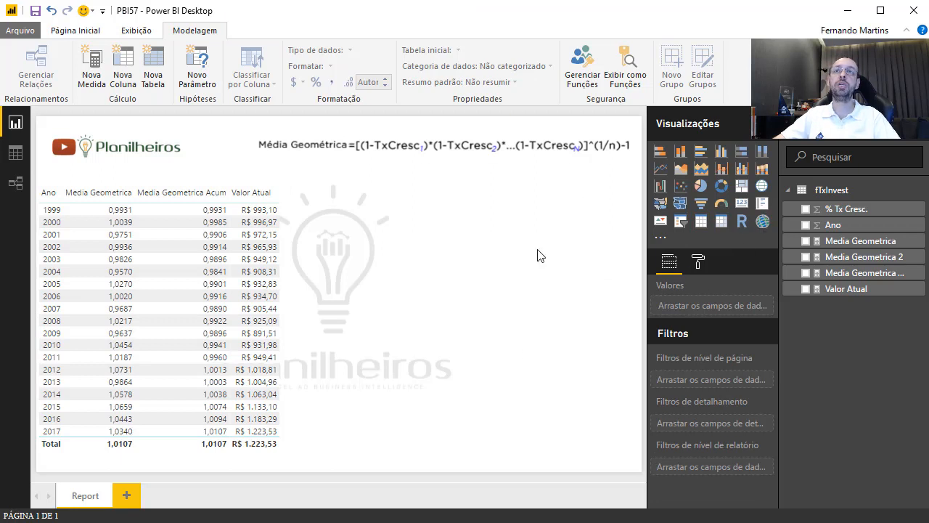
click(681, 169)
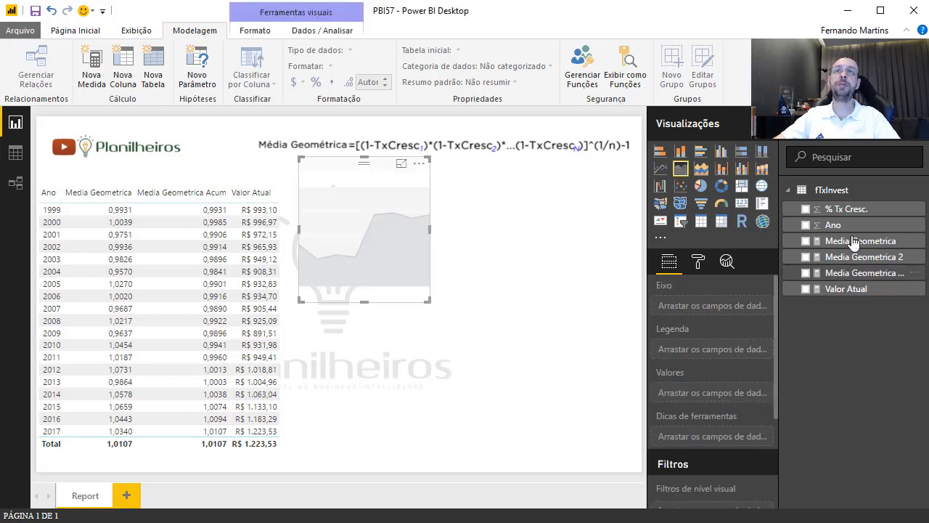
drag(862, 242, 736, 401)
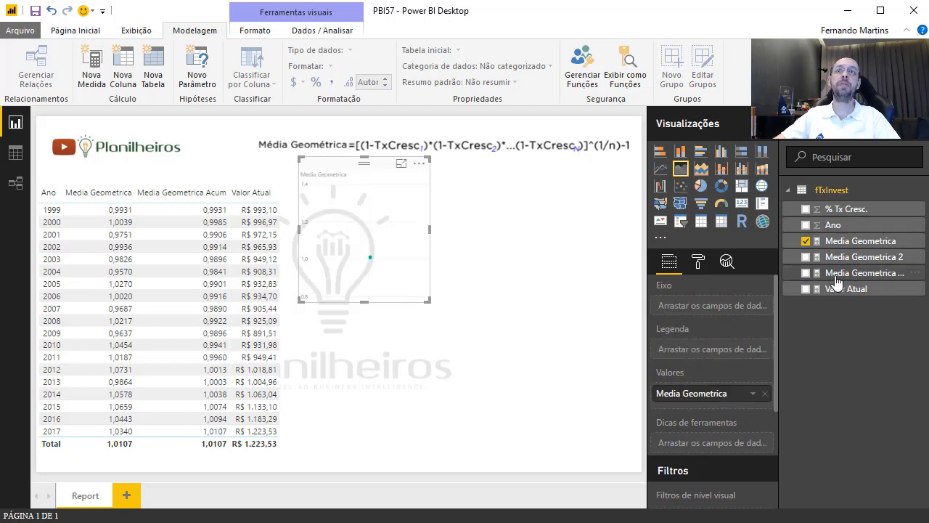
drag(846, 280, 716, 411)
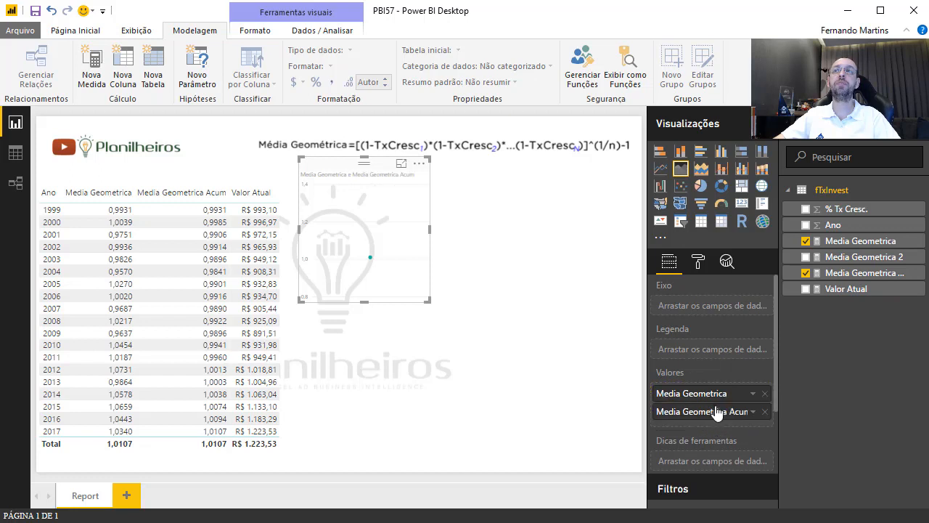
drag(828, 225, 722, 313)
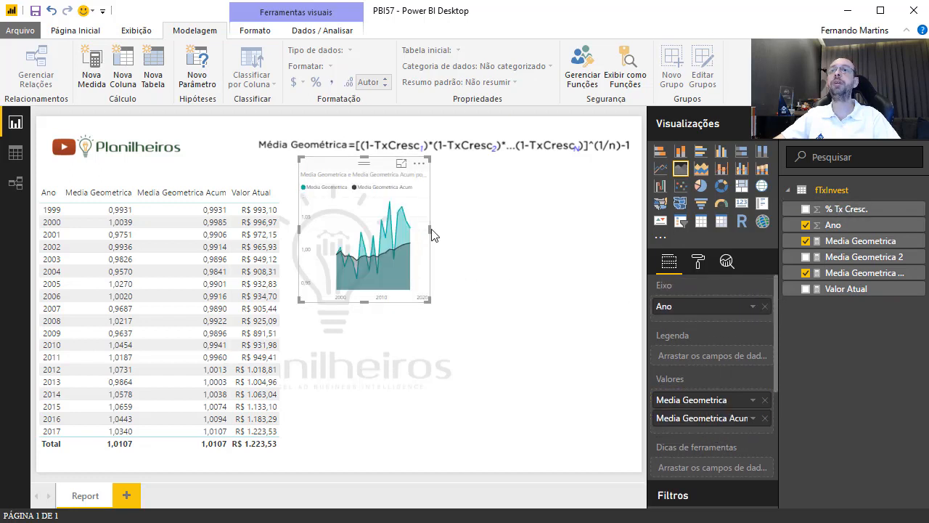
- Widen the area chart to fill the space beside the table, align its upper edge with the table and reduce its height slightly
drag(431, 228, 642, 229)
drag(356, 163, 346, 182)
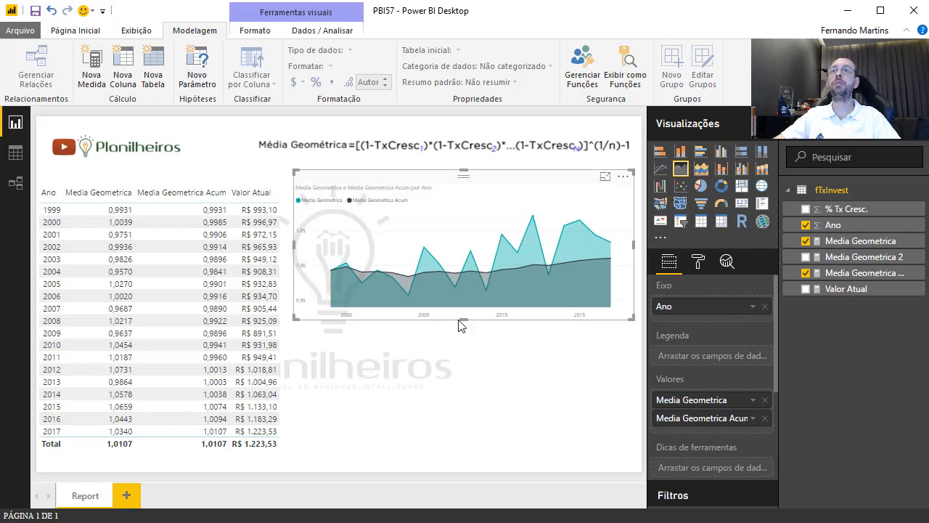
mouse_move(464, 317)
mouse_down()
mouse_move(473, 286)
mouse_move(473, 310)
mouse_up()
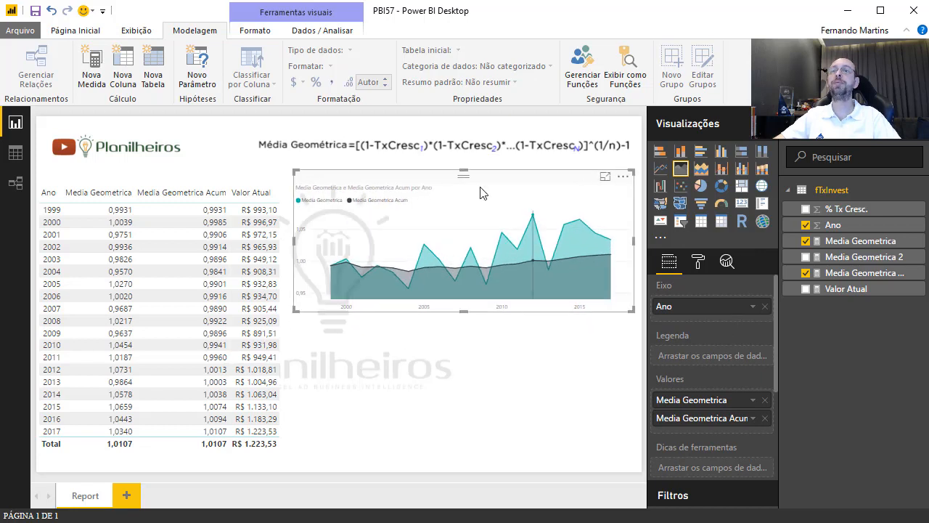
- Set the area chart's X-axis type to Categórica
click(700, 264)
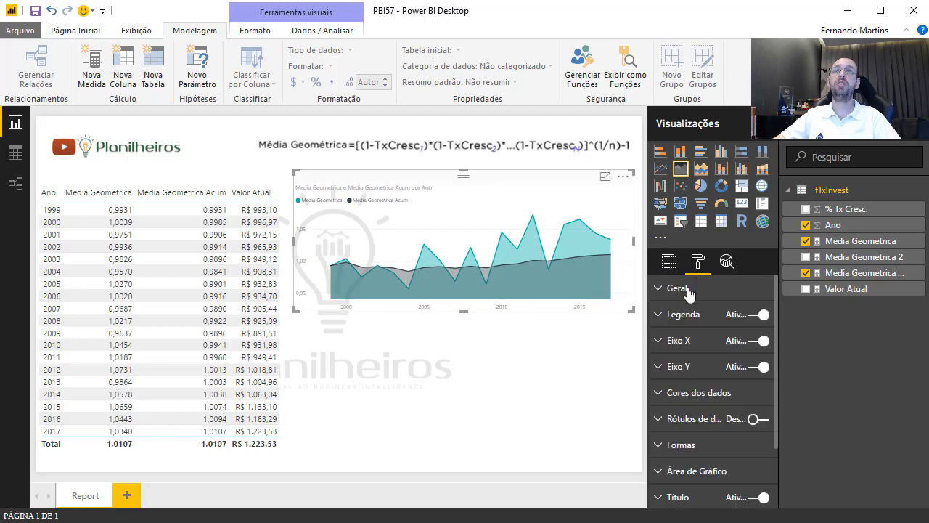
click(682, 341)
click(735, 366)
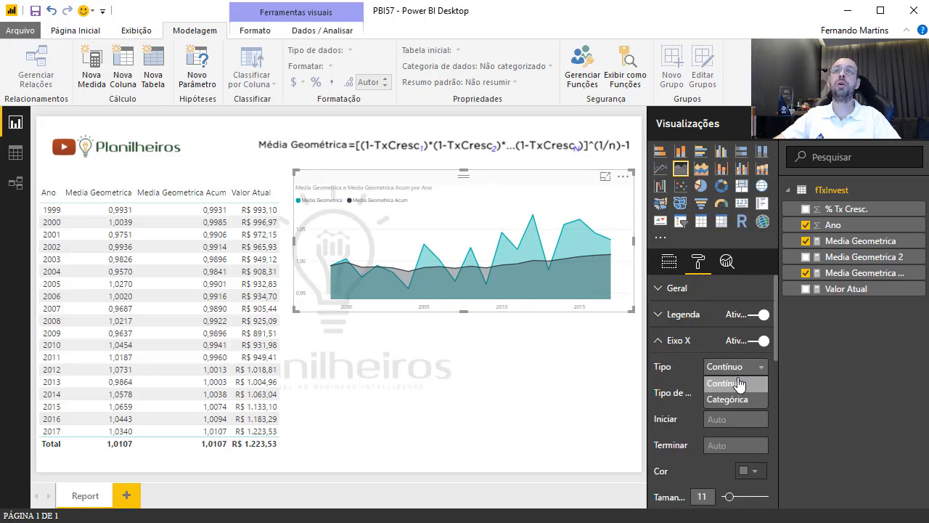
click(730, 392)
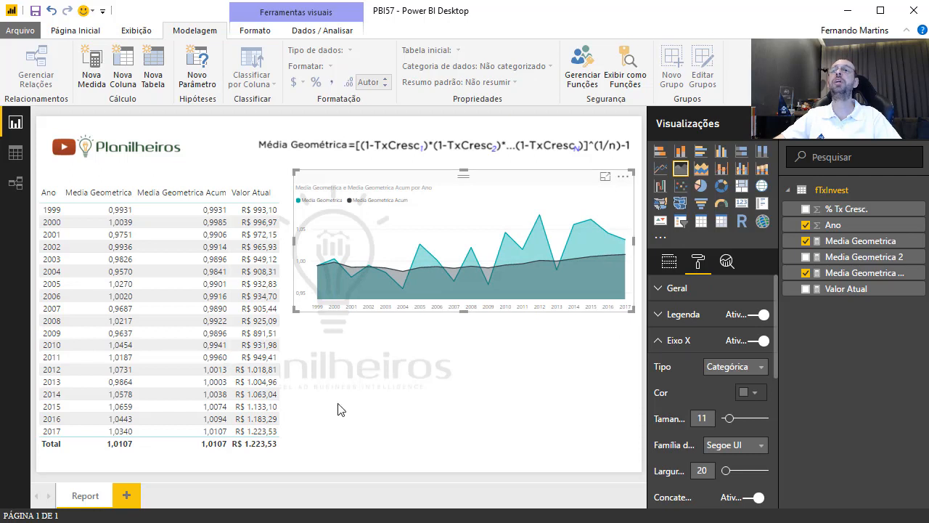
- Insert a clustered column chart of Valor Atual with Ano on the axis in the empty area below the area chart
click(435, 366)
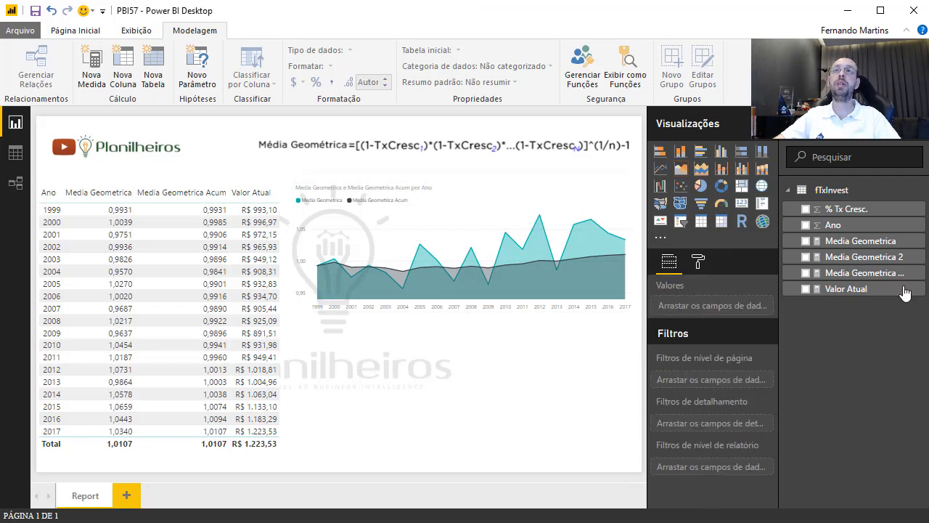
drag(842, 289, 501, 428)
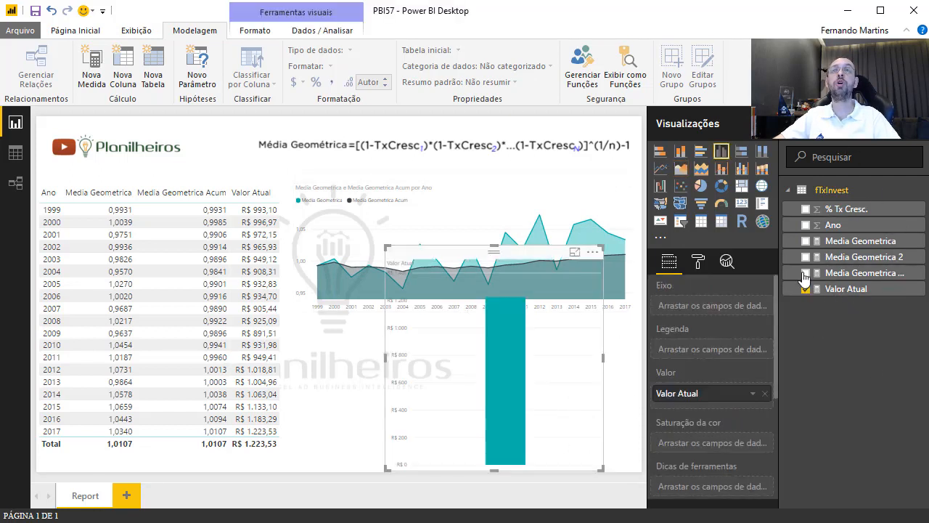
drag(843, 231, 734, 307)
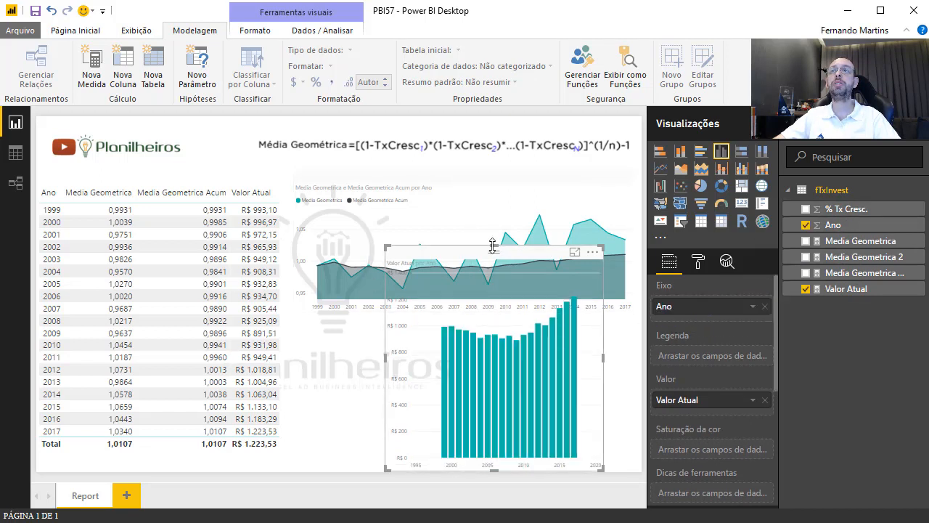
- Reduce the column chart's height to clear the area chart and widen it to fill the space beside the table
drag(494, 250, 516, 330)
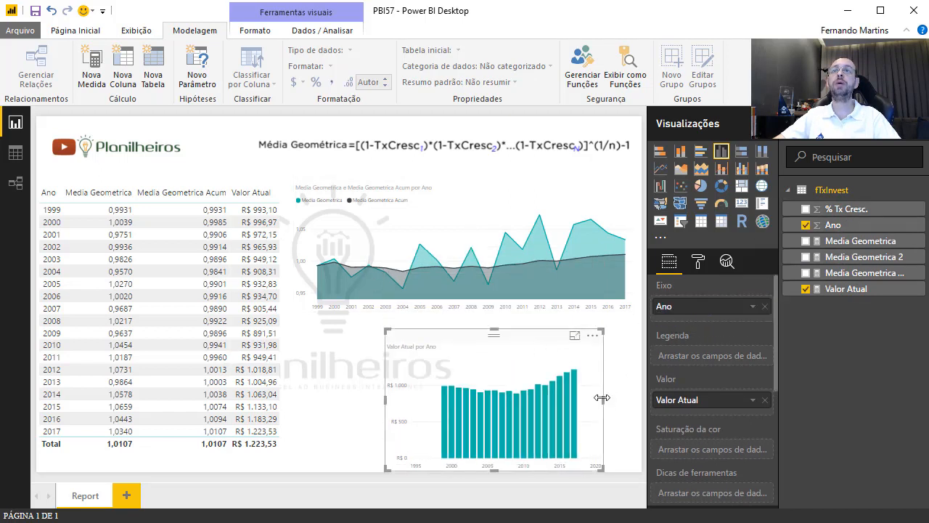
drag(602, 398, 641, 398)
drag(385, 398, 288, 407)
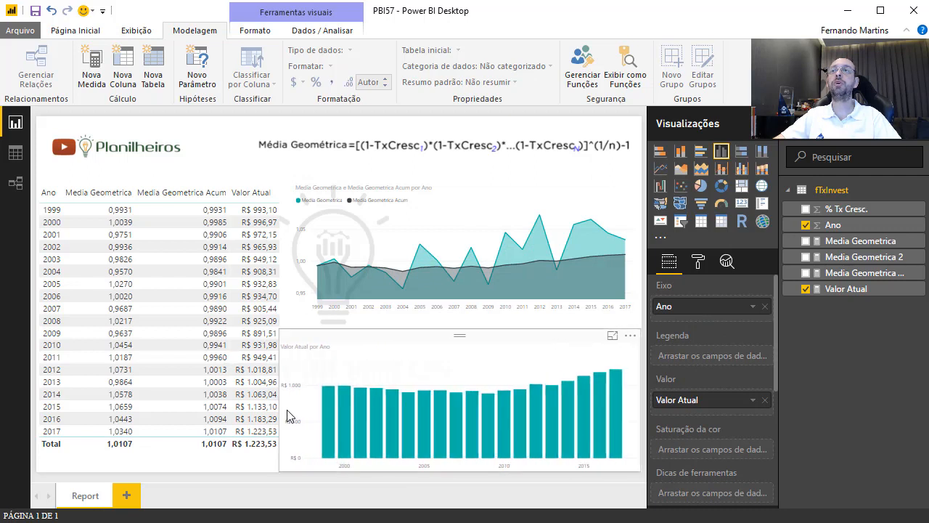
- Set the column chart's X-axis type to Categórica and sort the columns by Ano in ascending order
click(698, 265)
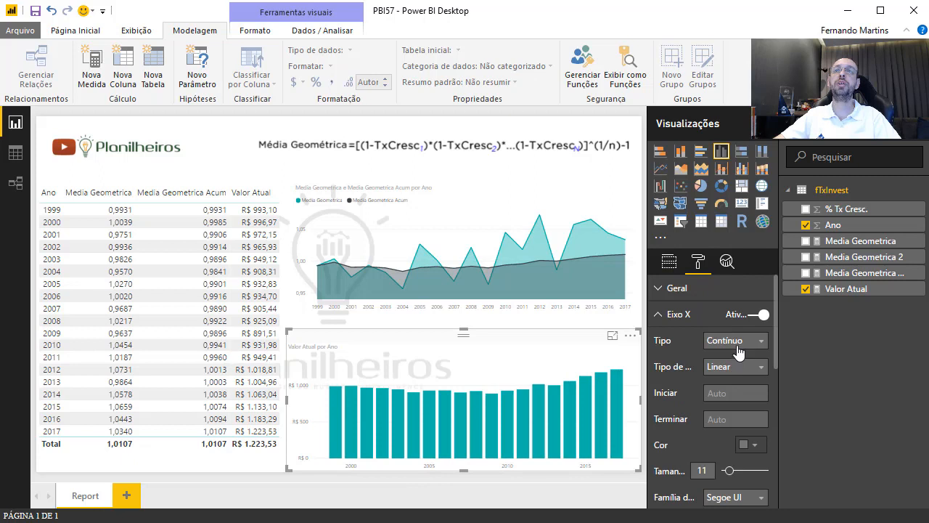
click(737, 348)
click(726, 375)
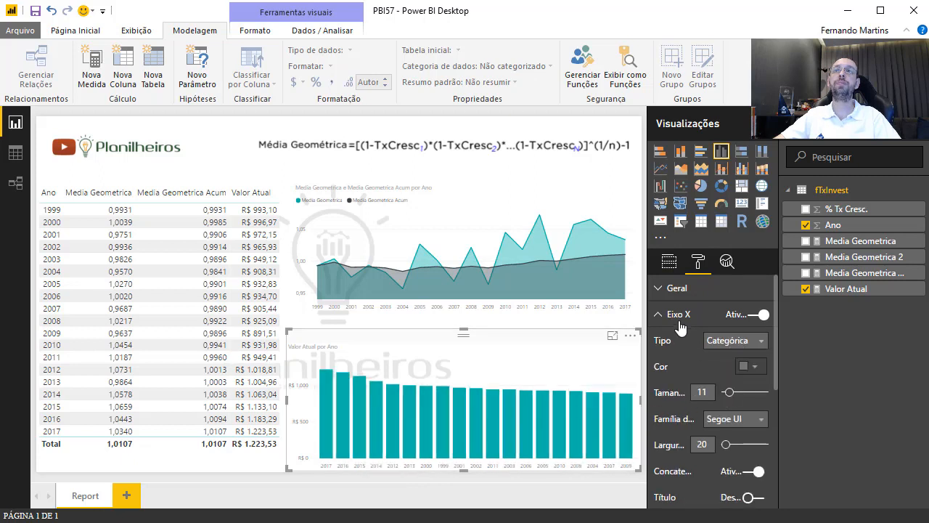
click(633, 339)
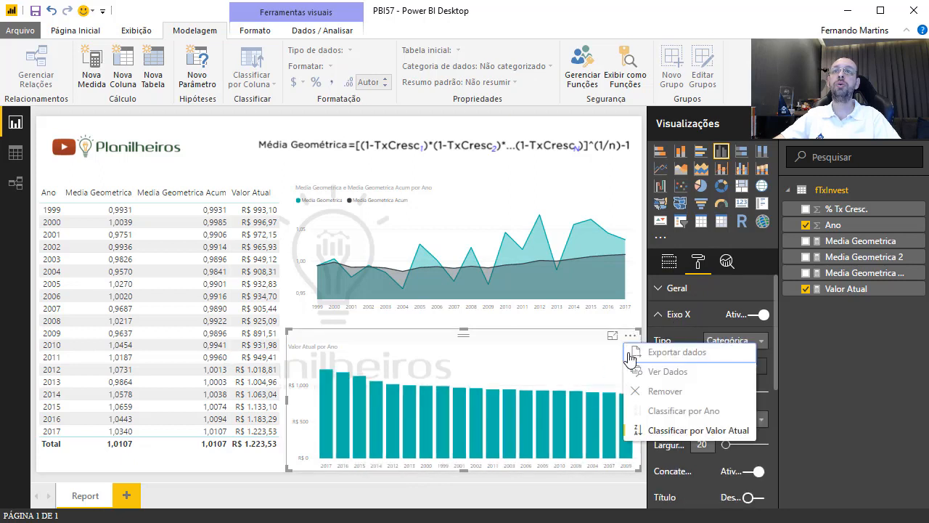
click(686, 434)
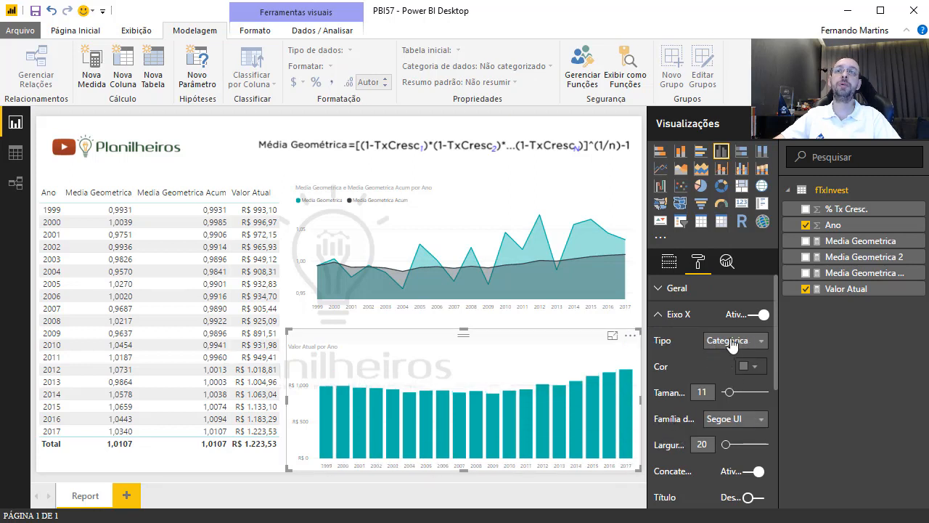
- Turn on data labels for the Valor Atual column chart and for the geometric mean area chart
click(674, 312)
click(758, 393)
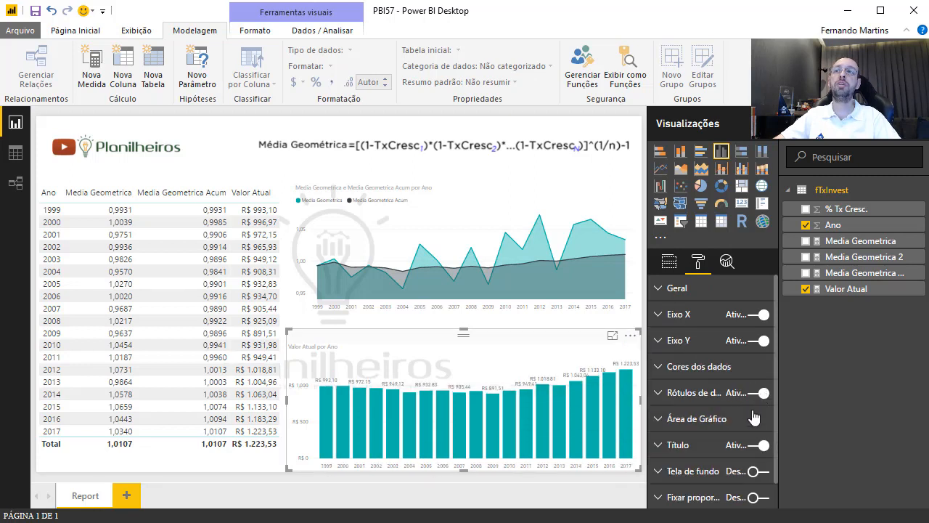
click(501, 188)
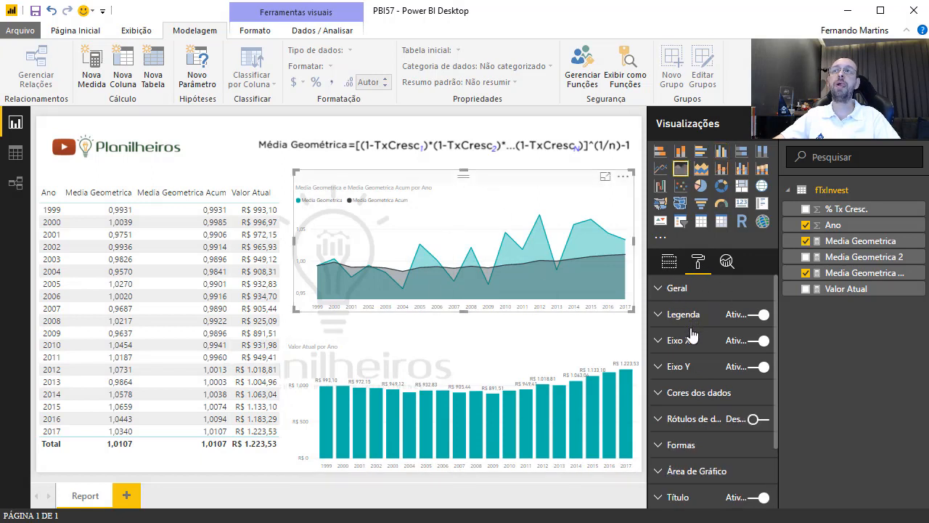
click(768, 424)
click(191, 152)
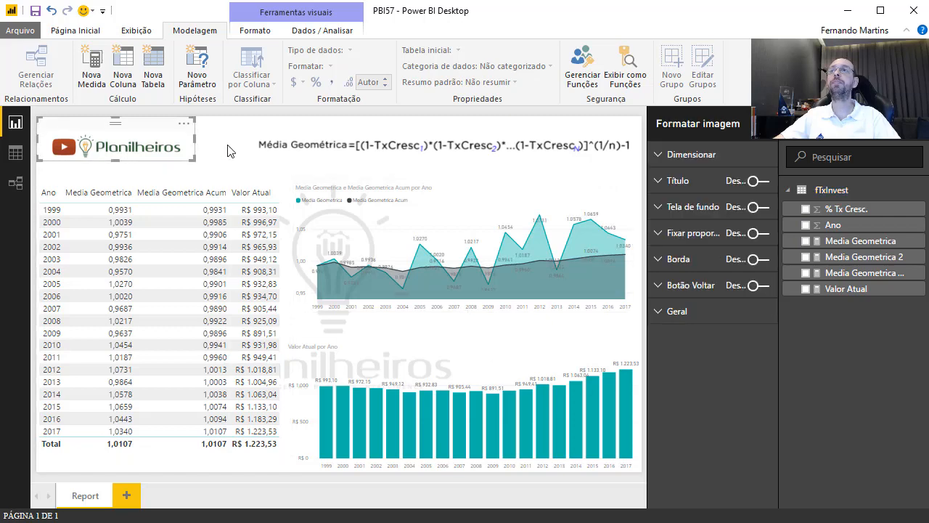
click(228, 150)
- Collapse the Visualizações and Campos panes and the ribbon to enlarge the report page
click(773, 139)
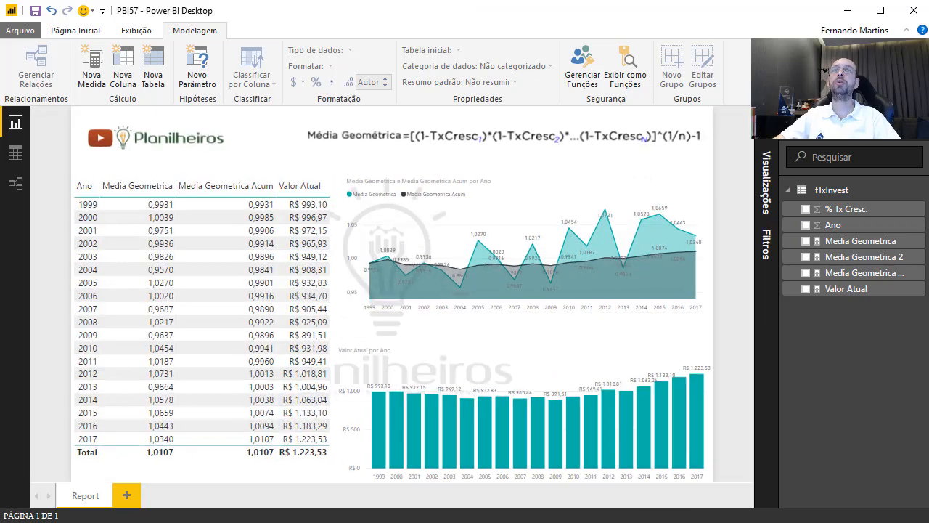
click(916, 122)
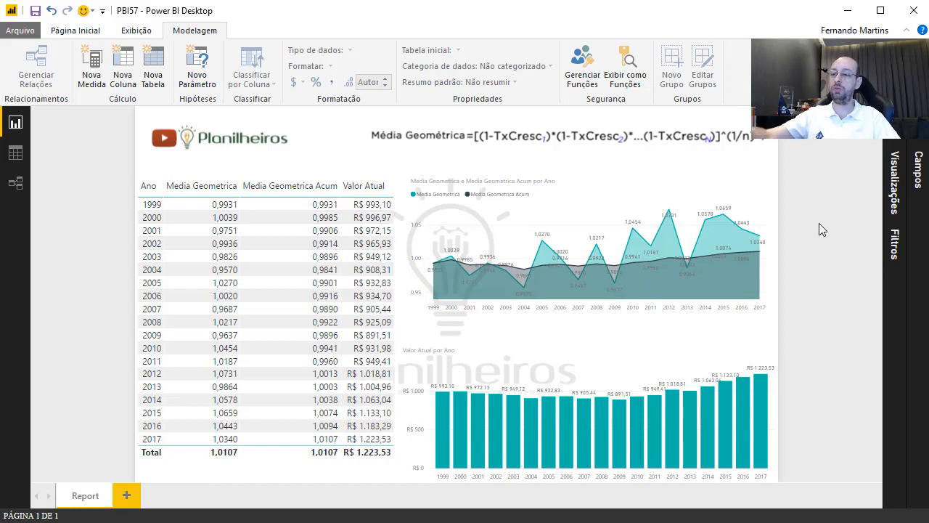
key(ctrl+F1)
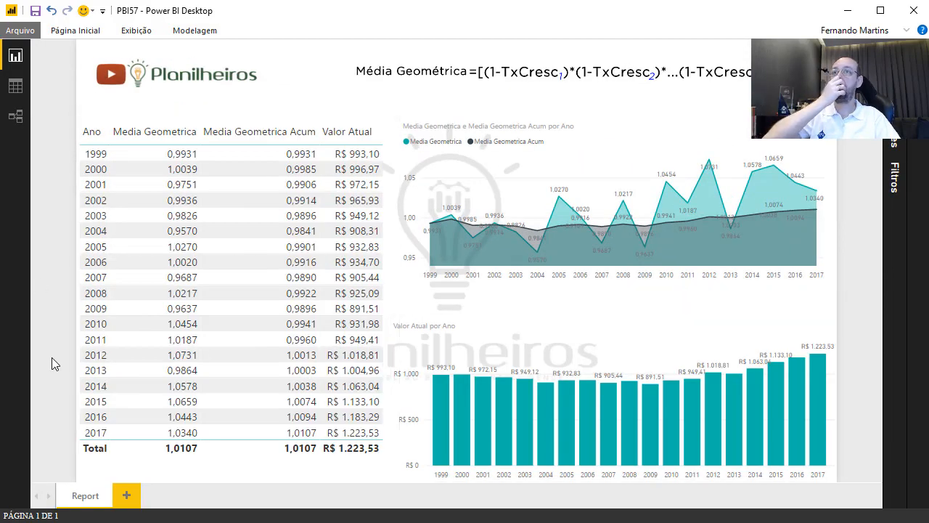